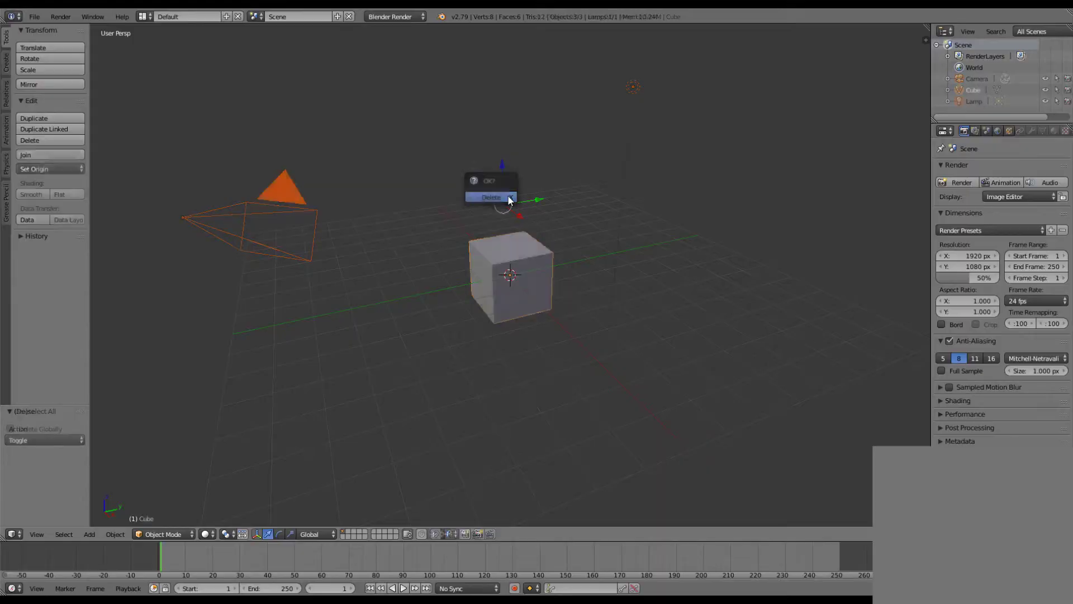
Step: Delete the default cube, camera and lamp so the scene has 0 objects
left_click(492, 195)
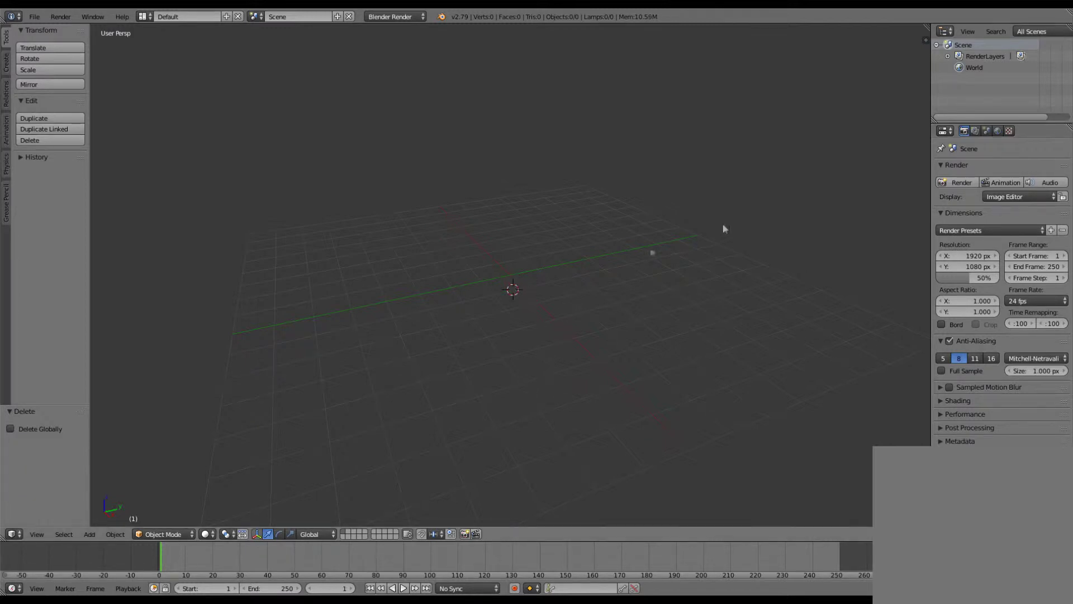
Step: Add a size 1.000 icosphere with 2 subdivisions at the scene origin
key("shift+s")
key("Escape")
key("shift+a")
left_click(561, 284)
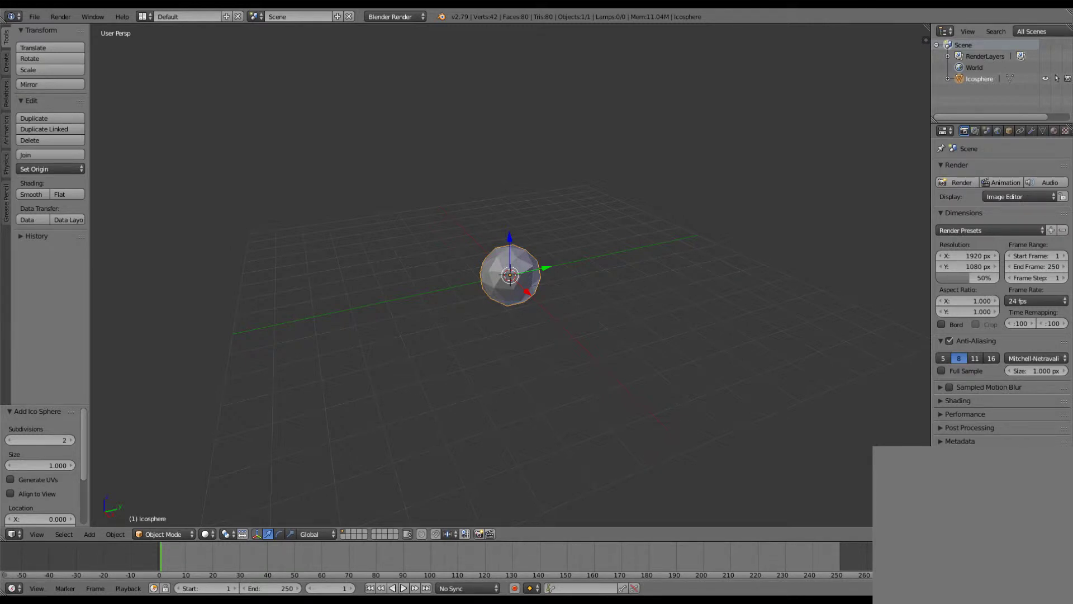
Step: View the icosphere from the right side in Edit Mode and reselect all its vertices
left_click(312, 214)
key("KP_3")
key("Tab")
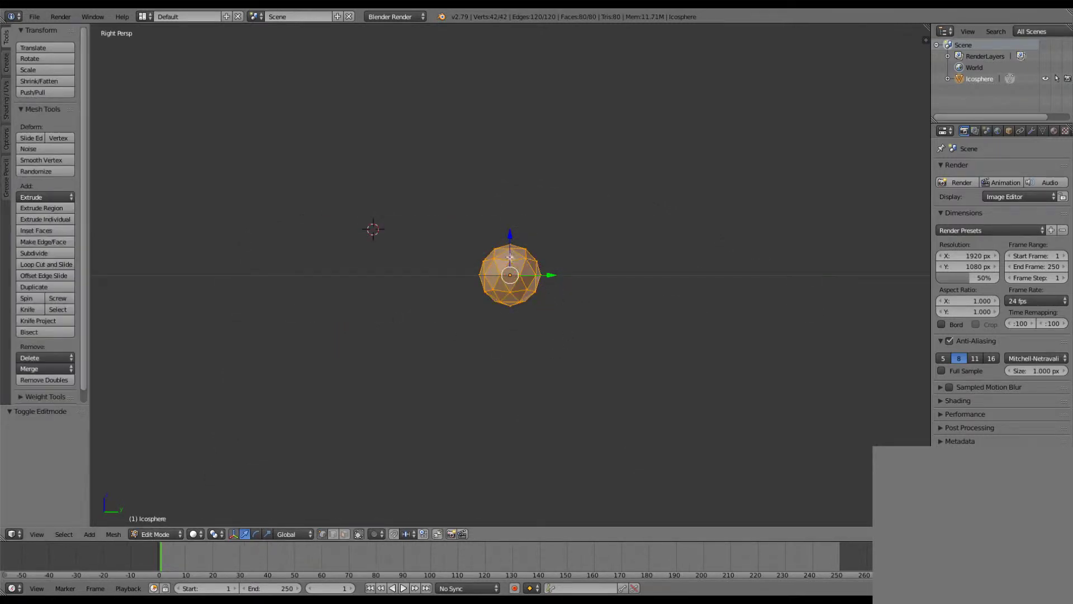
key("a")
key("a")
key("a")
scroll(496, 239, "up", 3)
key("a")
scroll(506, 239, "down", 7)
scroll(509, 237, "up", 6)
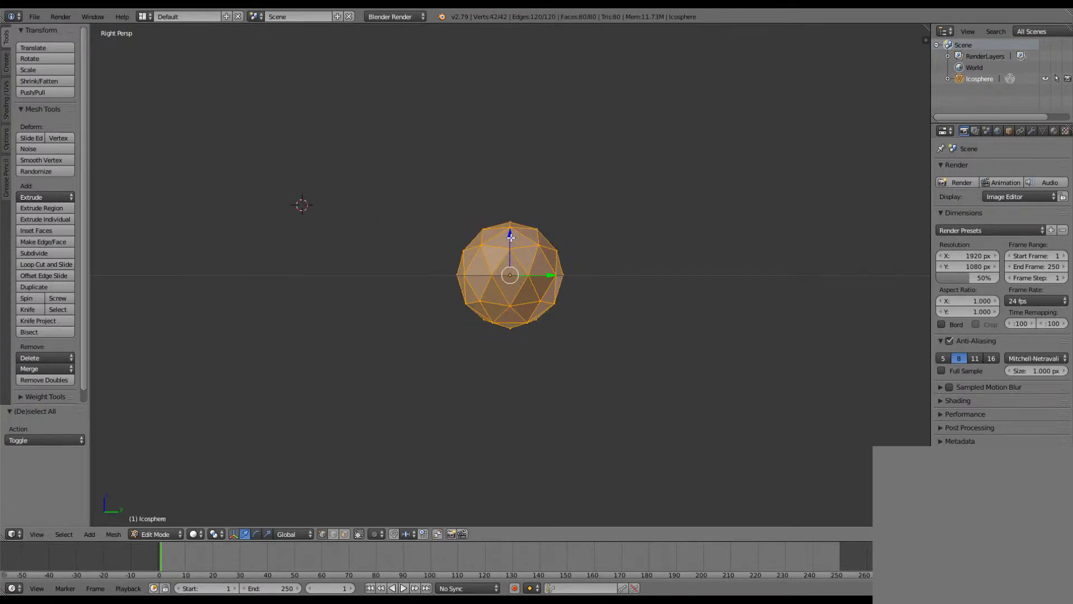
key("Tab")
Step: Snap the 3D cursor to the scene centre and add a cube there, undoing a misplaced one
key("shift+a")
left_click(538, 249)
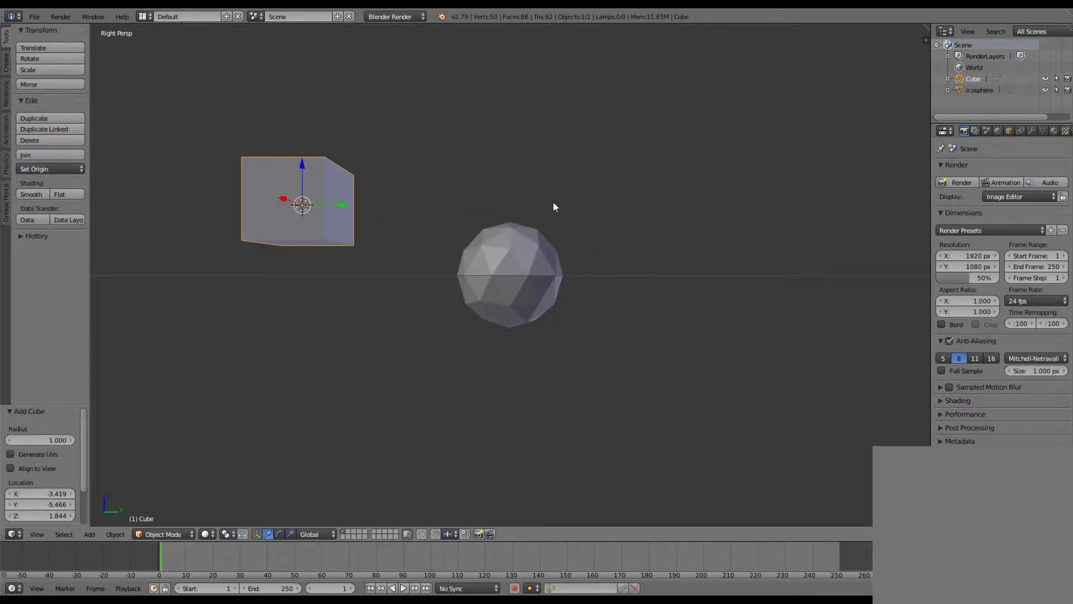
key("ctrl+z")
key("shift+s")
left_click(528, 268)
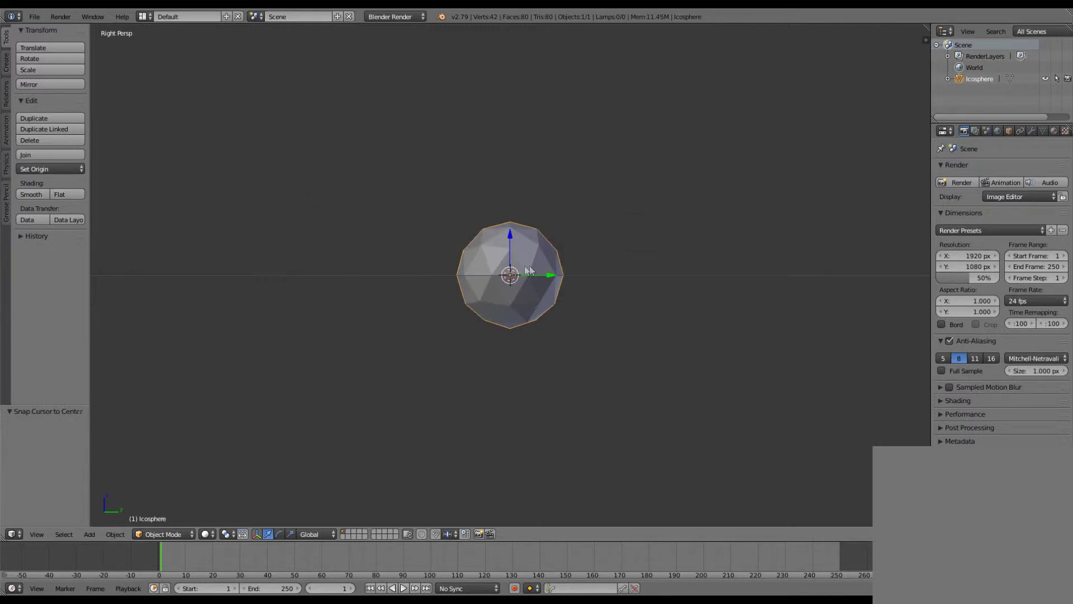
key("shift+a")
left_click(612, 267)
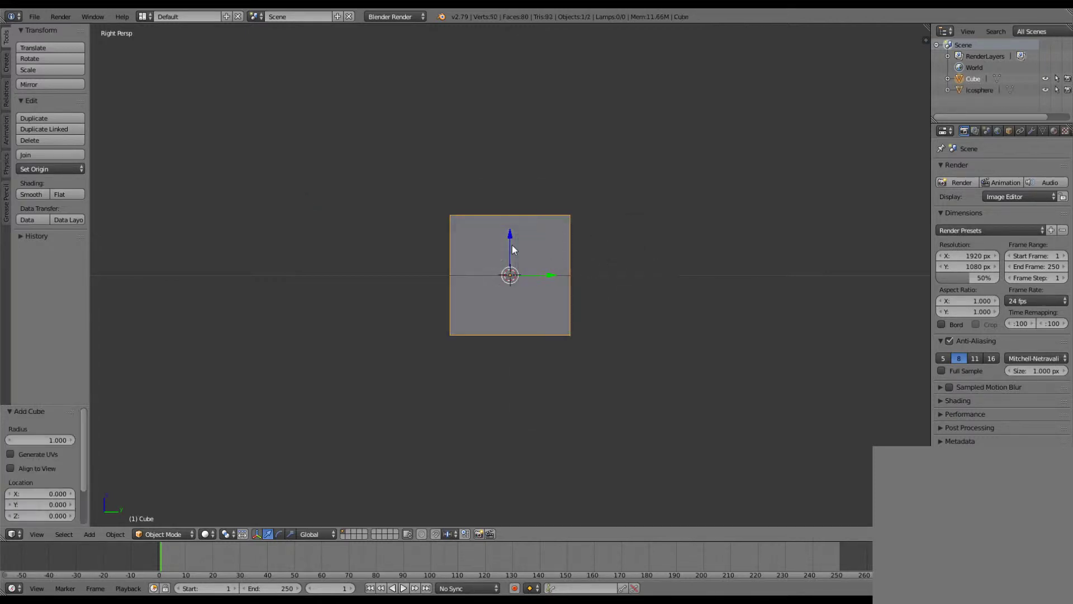
Step: Raise the new cube 1.031 along Z above the icosphere
key("KP_5")
key("g")
key("z")
left_click(535, 178)
Step: In top-view wireframe Edit Mode, box-select part of the cube's vertices
mouse_move(541, 213)
middle_mouse_down()
mouse_move(598, 218)
mouse_move(545, 334)
middle_mouse_up()
key("Tab")
key("KP_7")
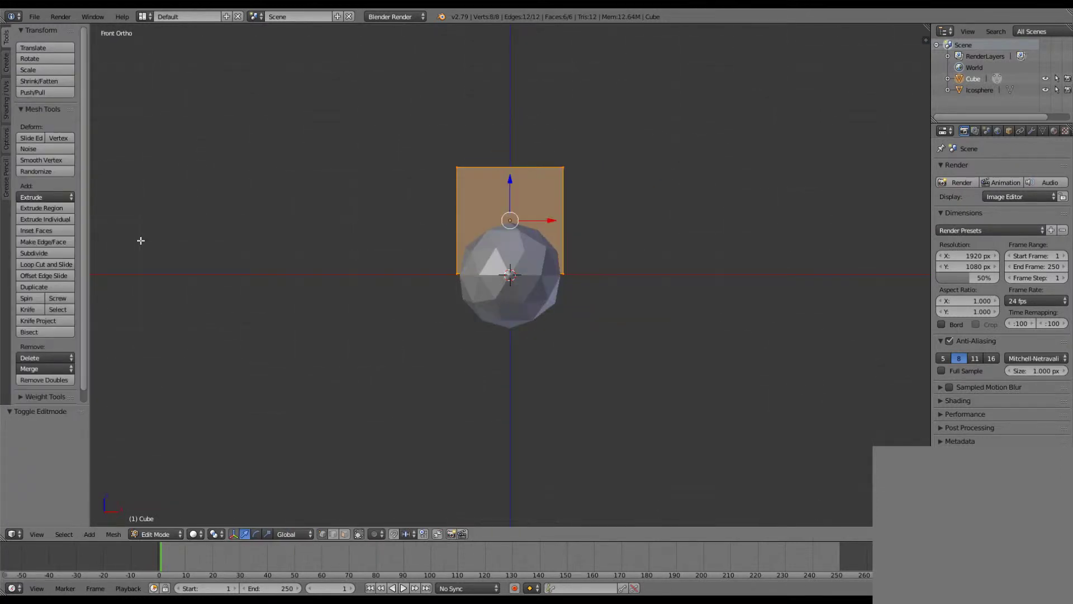
key("z")
key("a")
left_click(399, 127)
key("a")
key("b")
left_click_drag(398, 72, 482, 355)
Step: Box-select the cube's left-side vertices and slide them right along X to narrow it
key("a")
key("b")
left_click_drag(398, 90, 498, 385)
key("g")
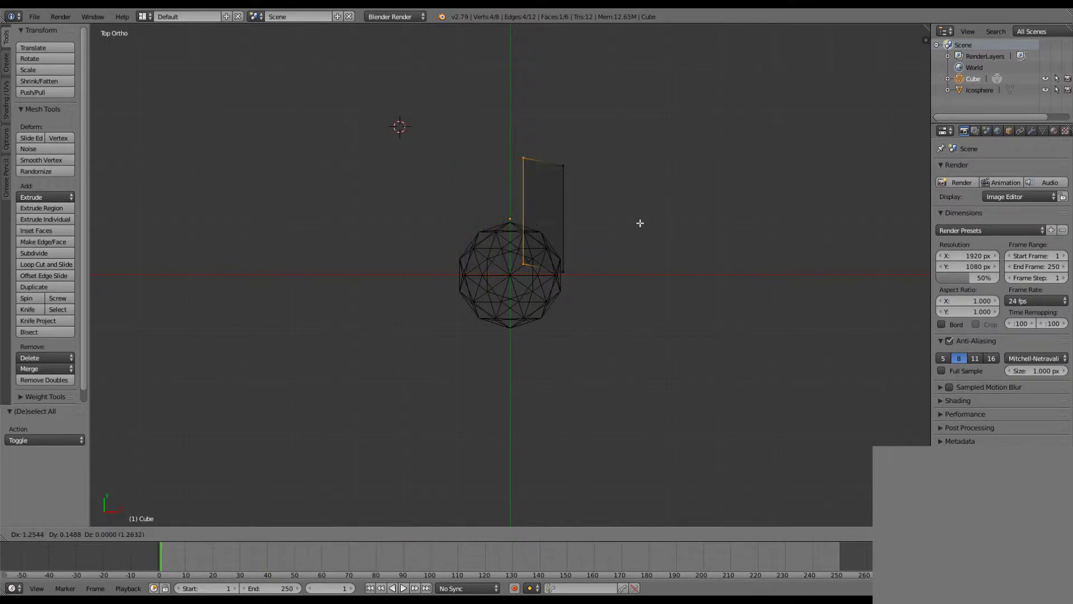
key("Escape")
left_click_drag(499, 220, 557, 222)
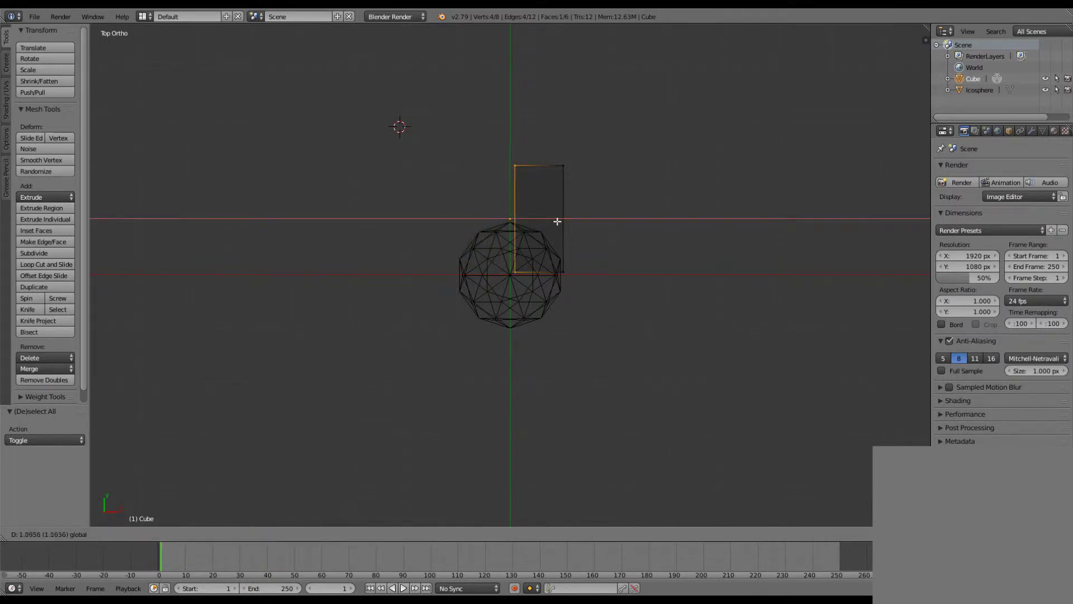
left_click(553, 219)
Step: Box-select the cube's far-side vertices and pull them -1.042 along Y to thin it
key("a")
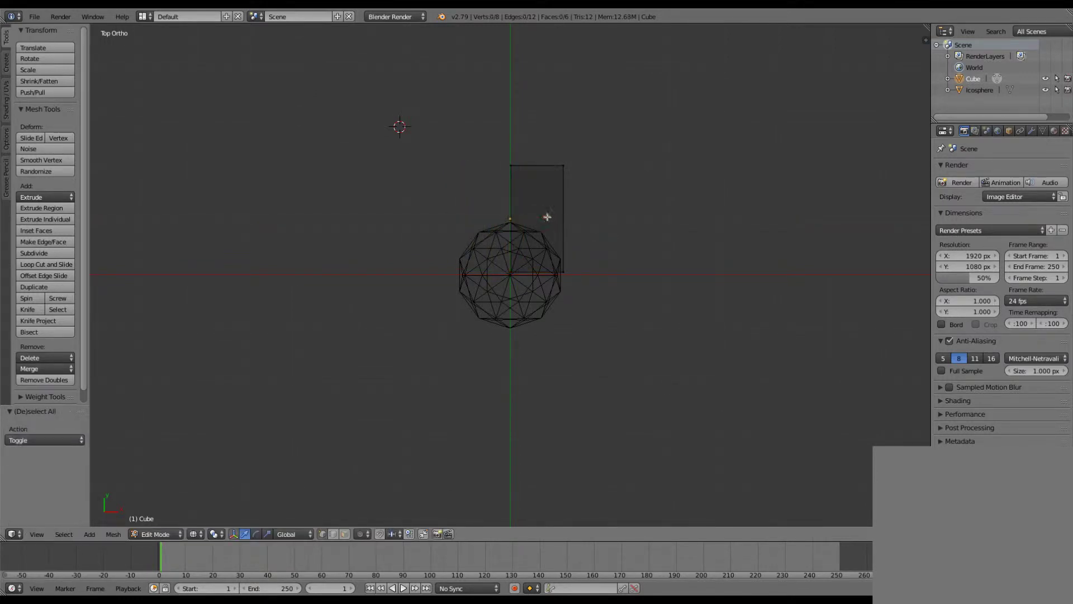
key("a")
key("b")
key("Escape")
key("a")
key("b")
left_click_drag(443, 150, 672, 184)
left_click_drag(540, 137, 547, 192)
Step: Return to solid Object Mode, check the narrow block, and select the icosphere
key("z")
mouse_move(546, 192)
middle_mouse_down()
mouse_move(480, 179)
mouse_move(481, 235)
middle_mouse_up()
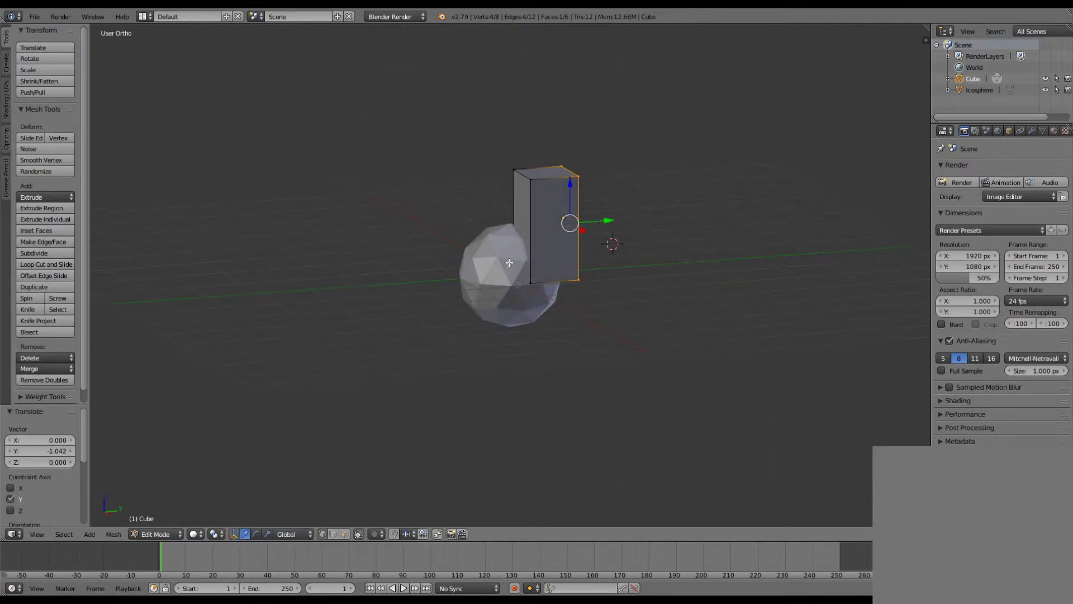
key("Tab")
right_click(481, 274)
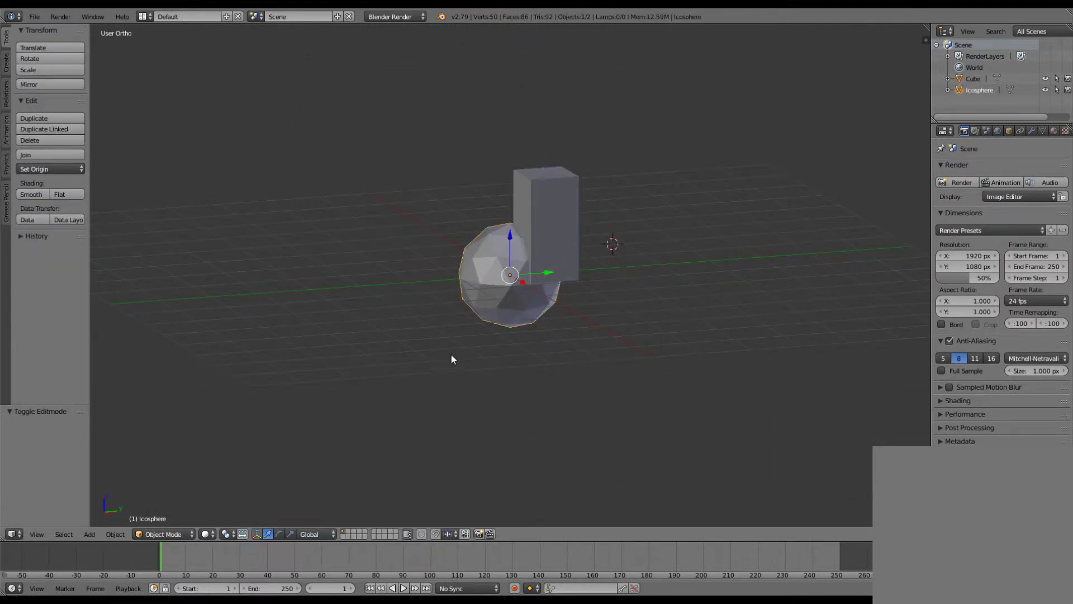
Step: Scale the icosphere about twentyfold and lower it so its top meets the block
key("KP_1")
key("KP_3")
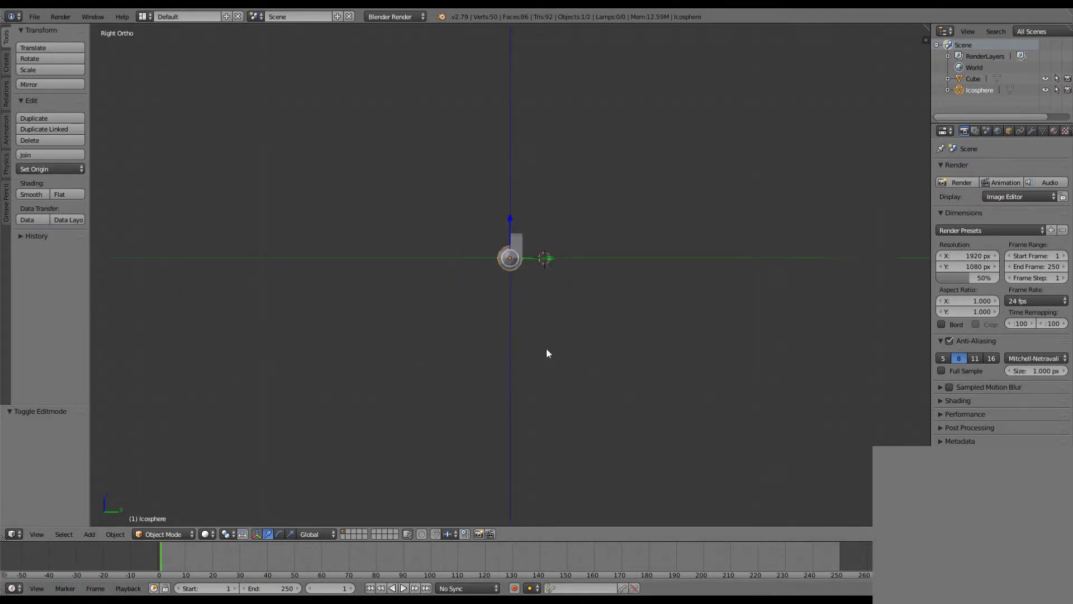
key("s")
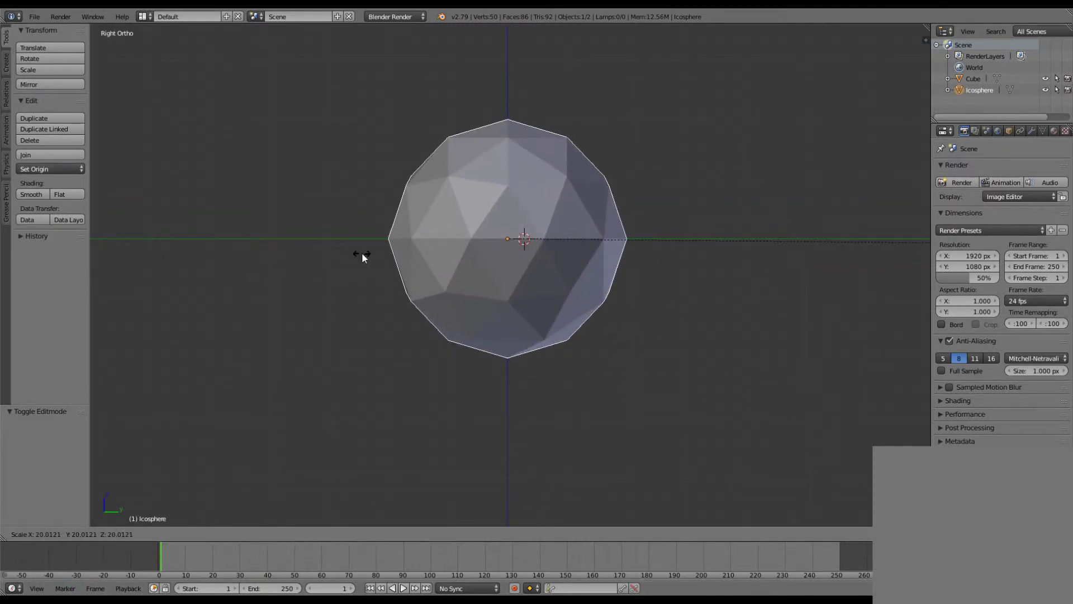
left_click(355, 259)
left_click_drag(473, 205, 472, 302)
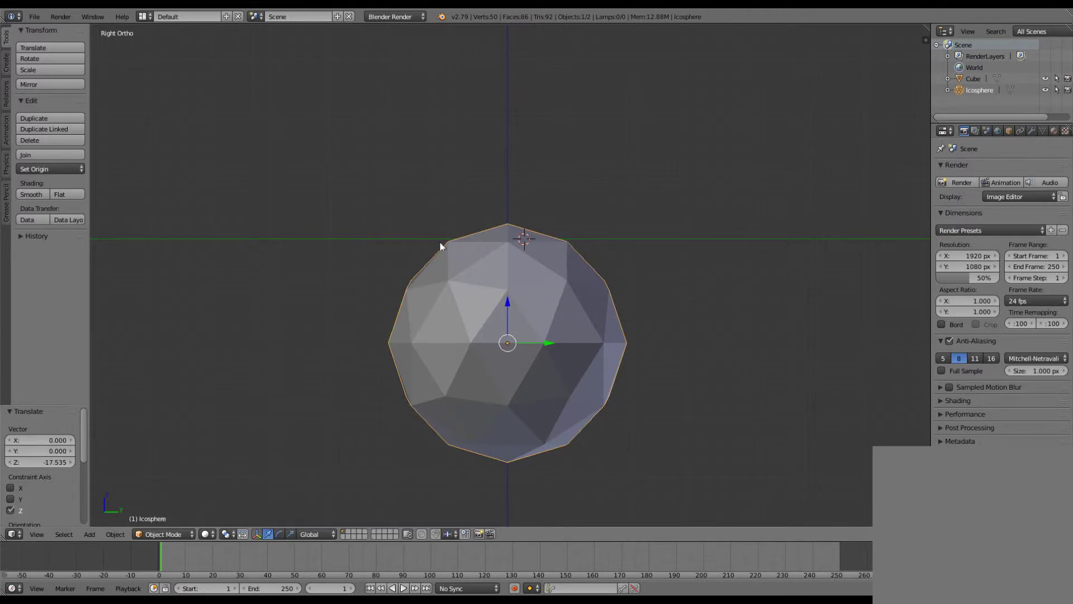
Step: Inspect the enlarged icosphere, shrink it slightly to 0.909, and enter Edit Mode
middle_click_drag(431, 274, 522, 273)
scroll(509, 250, "up", 3)
key("z")
mouse_move(519, 217)
middle_mouse_down()
mouse_move(479, 184)
mouse_move(521, 213)
middle_mouse_up()
key("z")
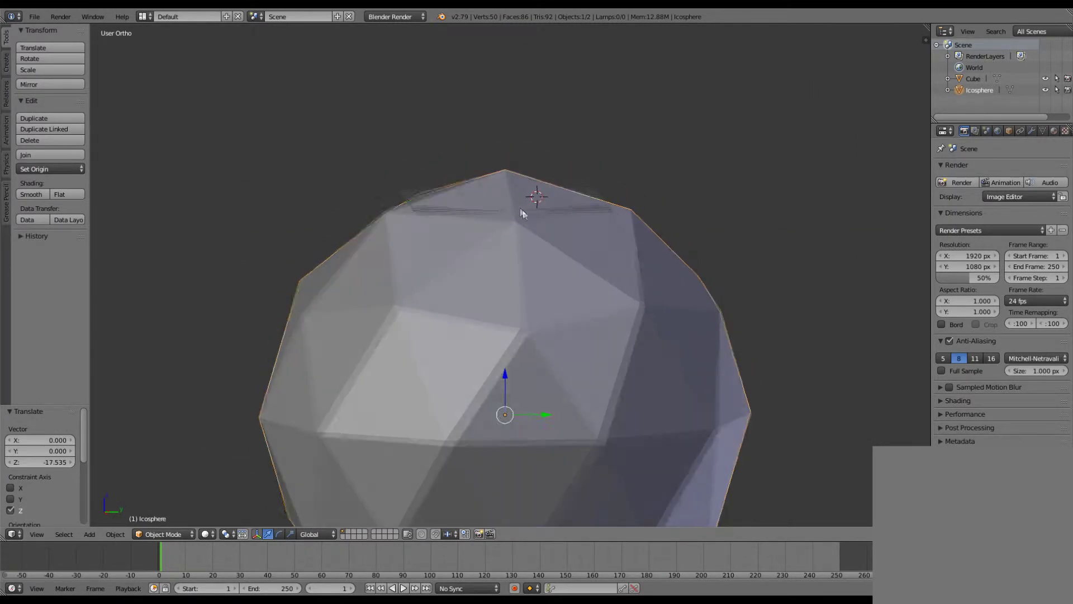
key("s")
left_click(630, 242)
key("Tab")
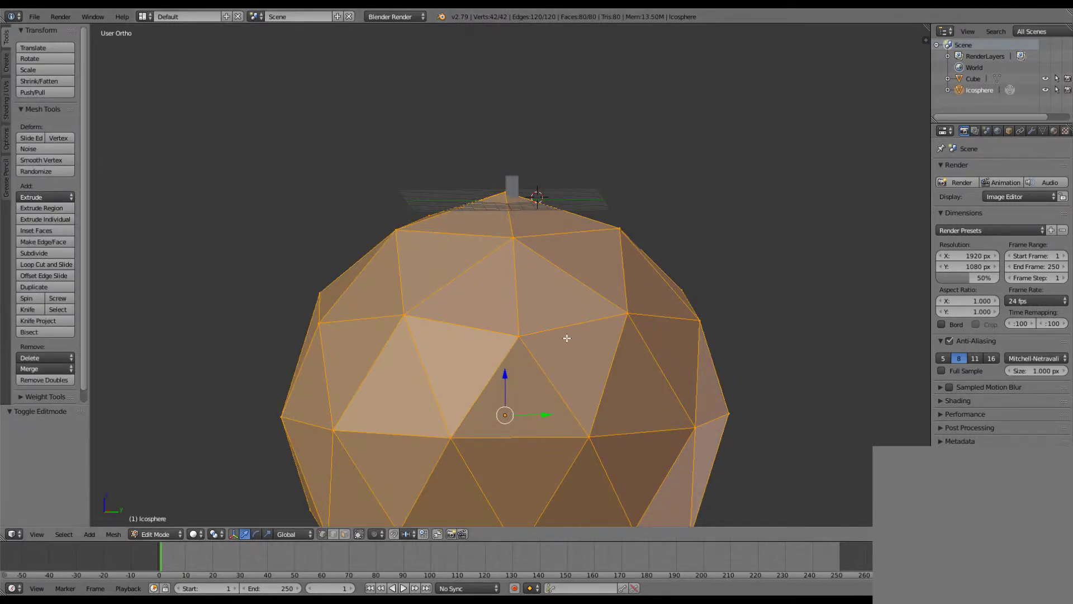
Step: Select the icosphere's top vertex from the right view, cancelling a trial scale
key("KP_3")
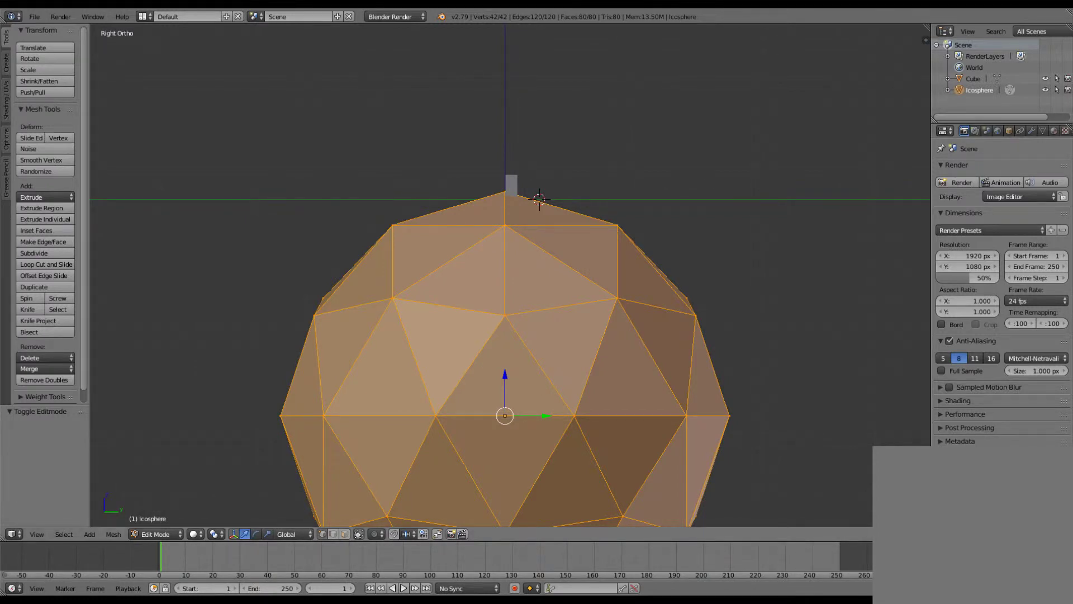
right_click(504, 191)
key("s")
scroll(402, 182, "down", 1)
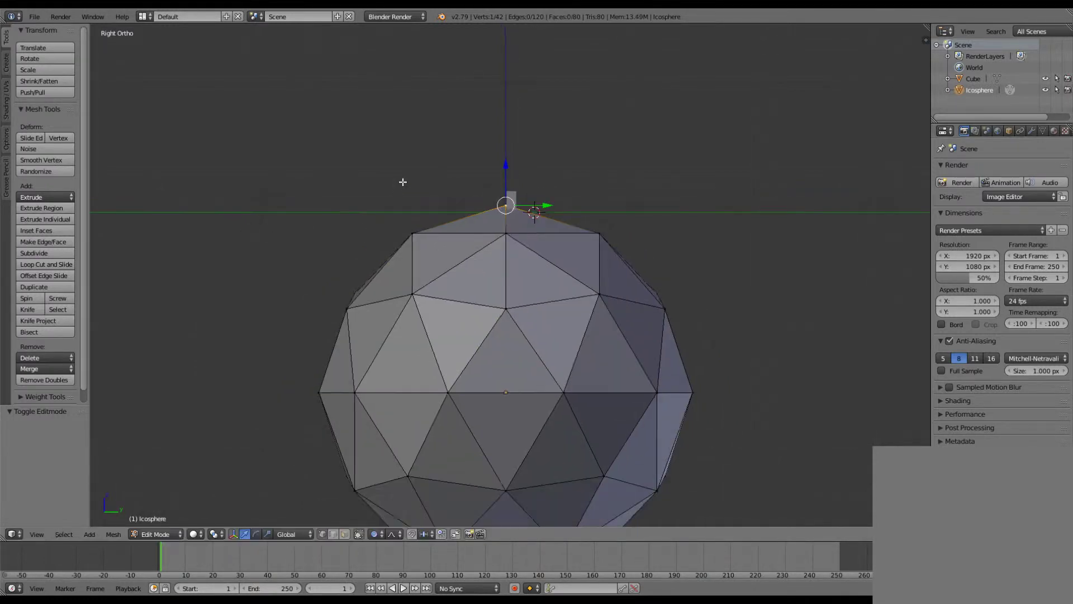
scroll(402, 182, "down", 1)
key("Escape")
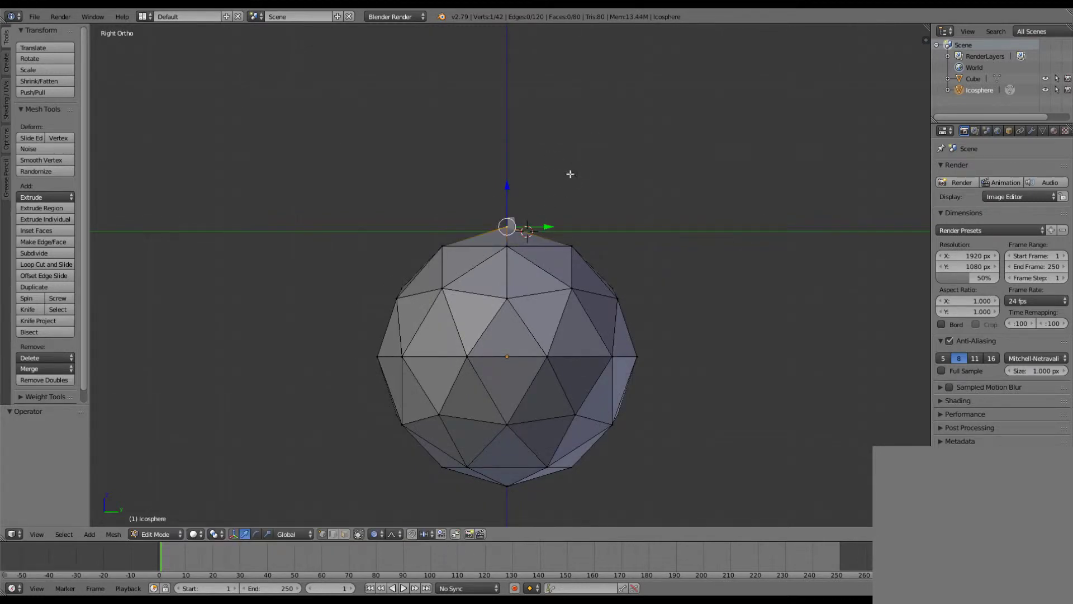
scroll(580, 170, "down", 5)
scroll(572, 203, "up", 7)
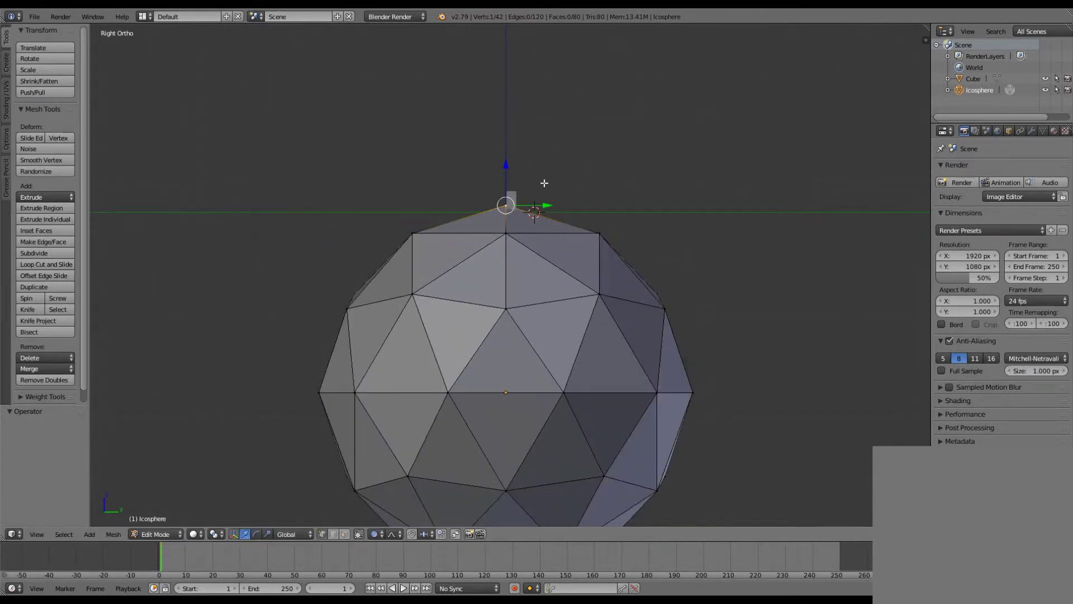
Step: Move the top vertex with proportional falloff to flatten the icosphere's top
key("g")
scroll(600, 256, "down", 5)
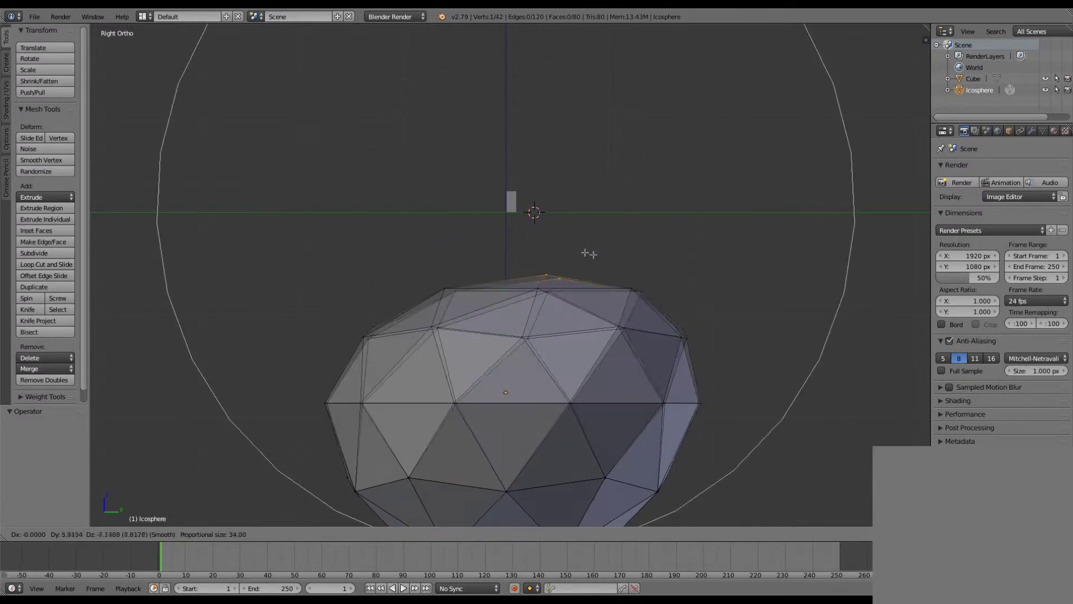
scroll(571, 280, "down", 2)
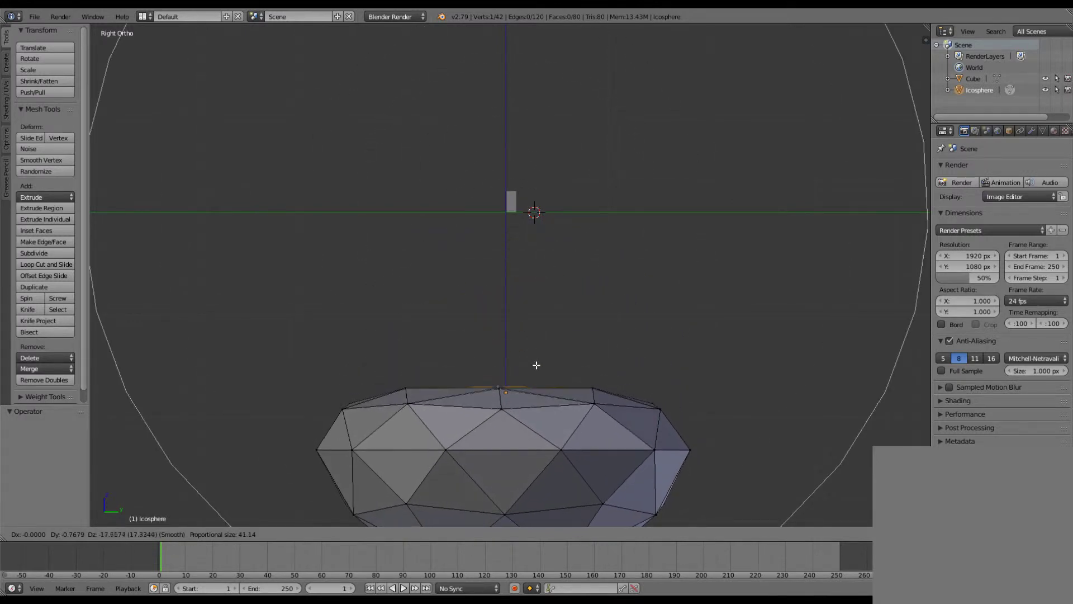
left_click(537, 364)
scroll(537, 364, "down", 3)
middle_click_drag(542, 337, 549, 323)
scroll(549, 324, "up", 2)
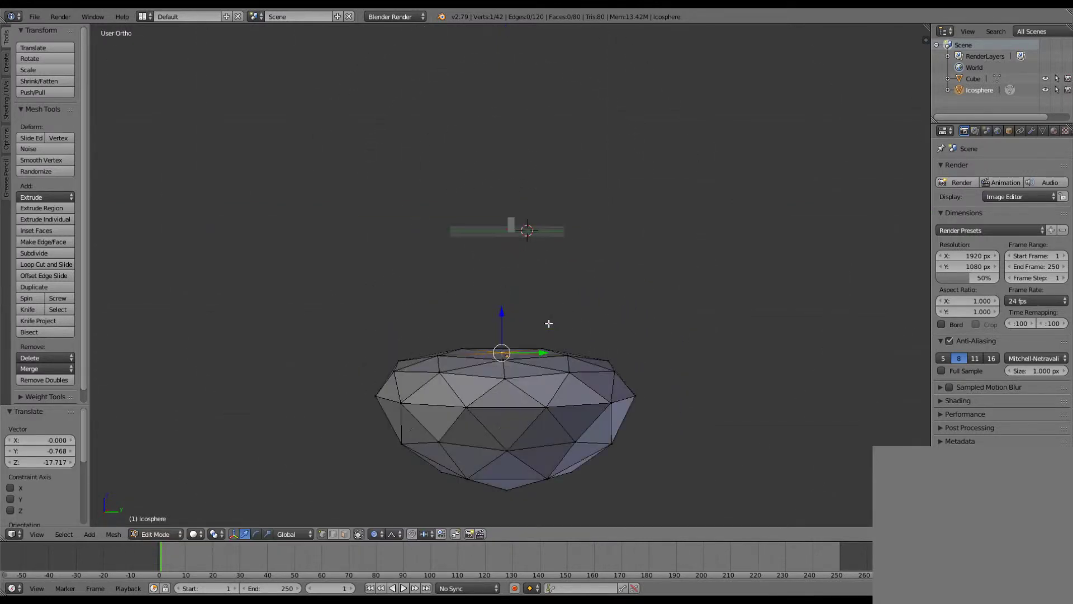
Step: Raise the whole icosphere mesh 17.212 along Z
key("a")
key("g")
key("z")
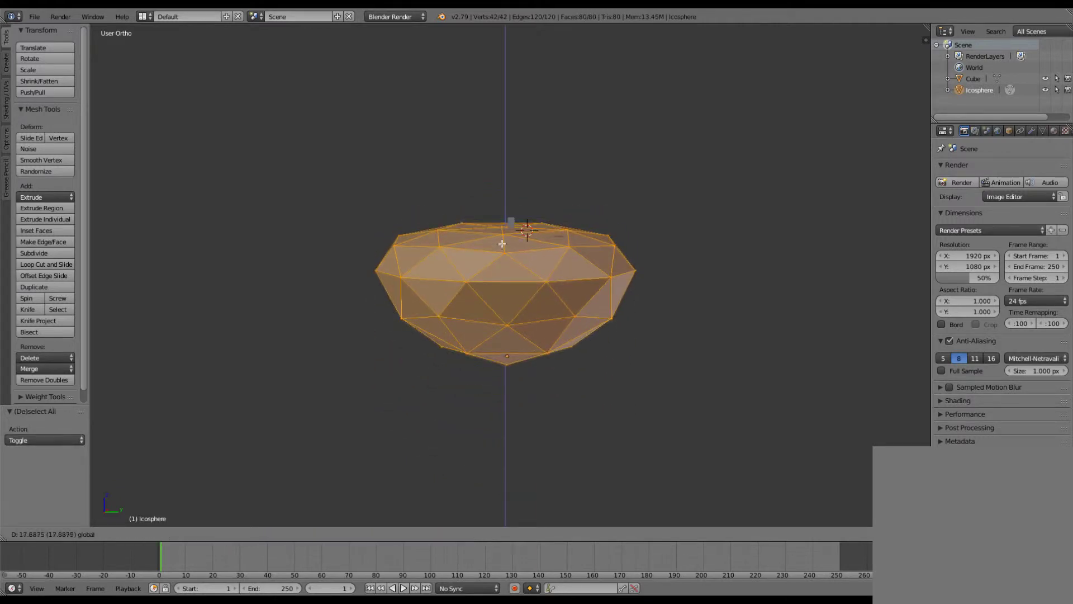
left_click(472, 232)
key("KP_3")
mouse_move(471, 229)
middle_mouse_down()
mouse_move(520, 205)
mouse_move(628, 227)
mouse_move(652, 199)
mouse_move(723, 184)
middle_mouse_up()
scroll(492, 213, "up", 4)
Step: Move one vertex on the top's outer edge using a widened soft falloff
right_click(769, 167)
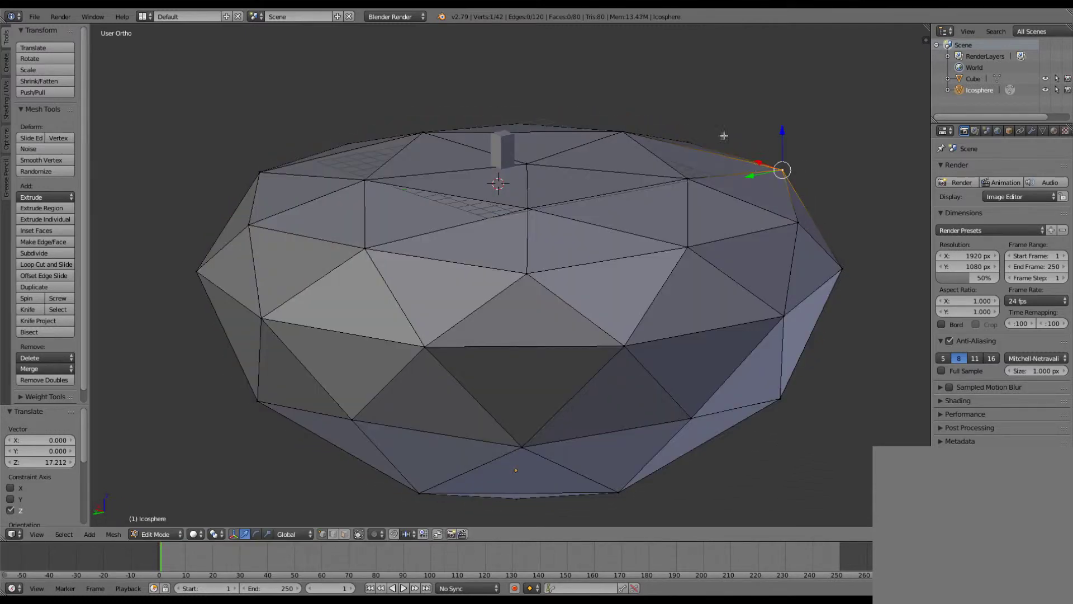
key("g")
scroll(700, 112, "up", 3)
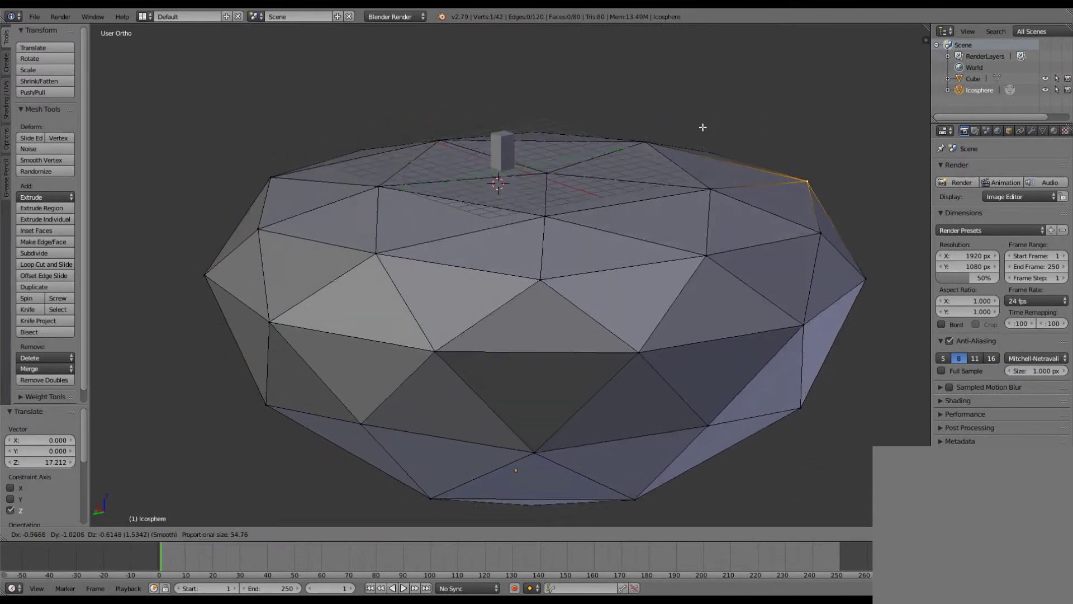
scroll(692, 120, "up", 2)
left_click(698, 91)
key("g")
Step: Lower a top-rim vertex vertically with soft falloff to bulge the rock unevenly
right_click(772, 289)
middle_click_drag(773, 290, 688, 199)
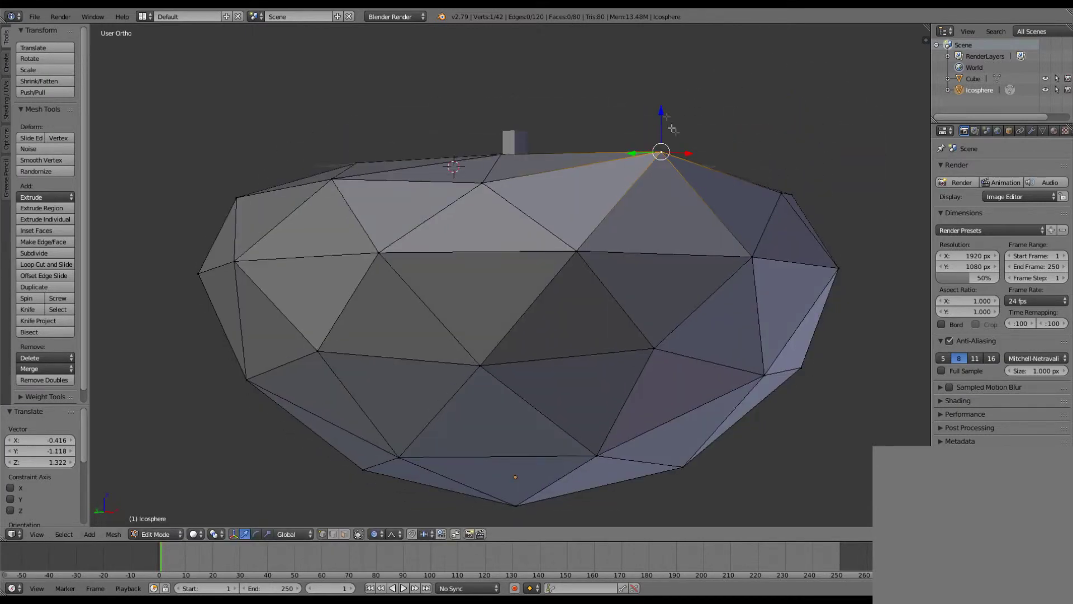
key("g")
key("z")
left_click(558, 255)
scroll(431, 455, "down", 2)
scroll(479, 427, "down", 3)
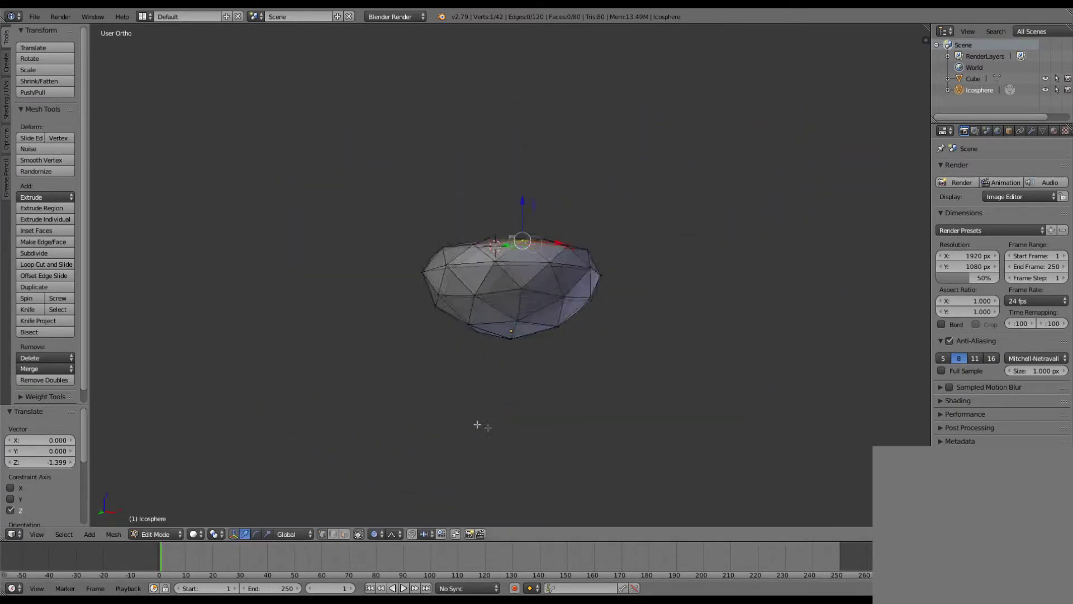
Step: In wireframe display, pull the first underside point down with proportional falloff
key("z")
key("g")
right_click(537, 394)
key("g")
scroll(552, 422, "down", 14)
scroll(521, 457, "down", 2)
scroll(528, 464, "down", 2)
scroll(547, 464, "up", 2)
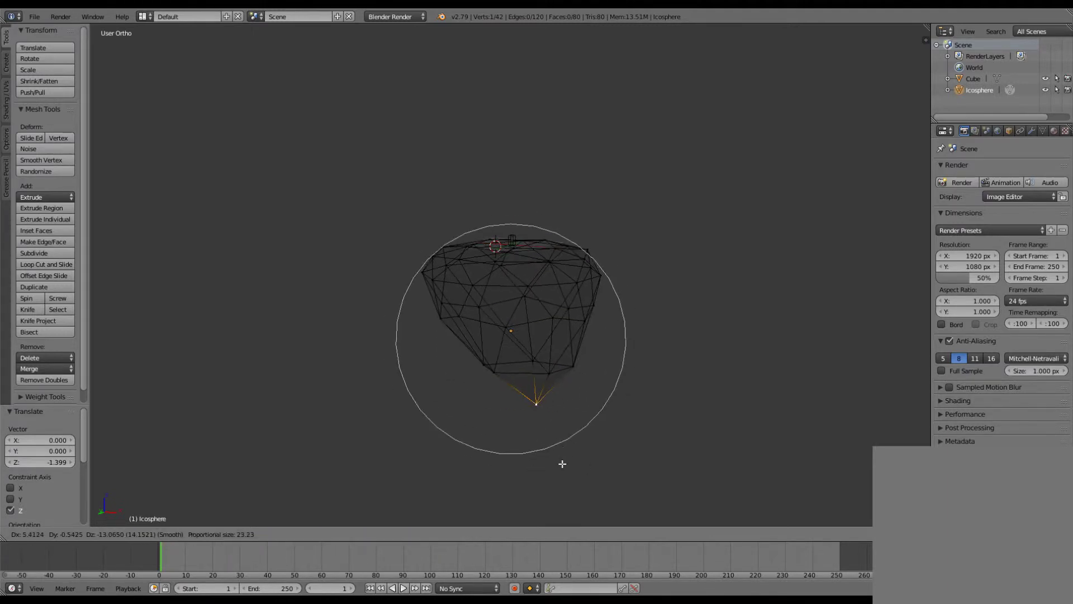
scroll(560, 461, "up", 3)
left_click(560, 456)
Step: From the side view, lower the right and lower-left underside vertices
key("KP_3")
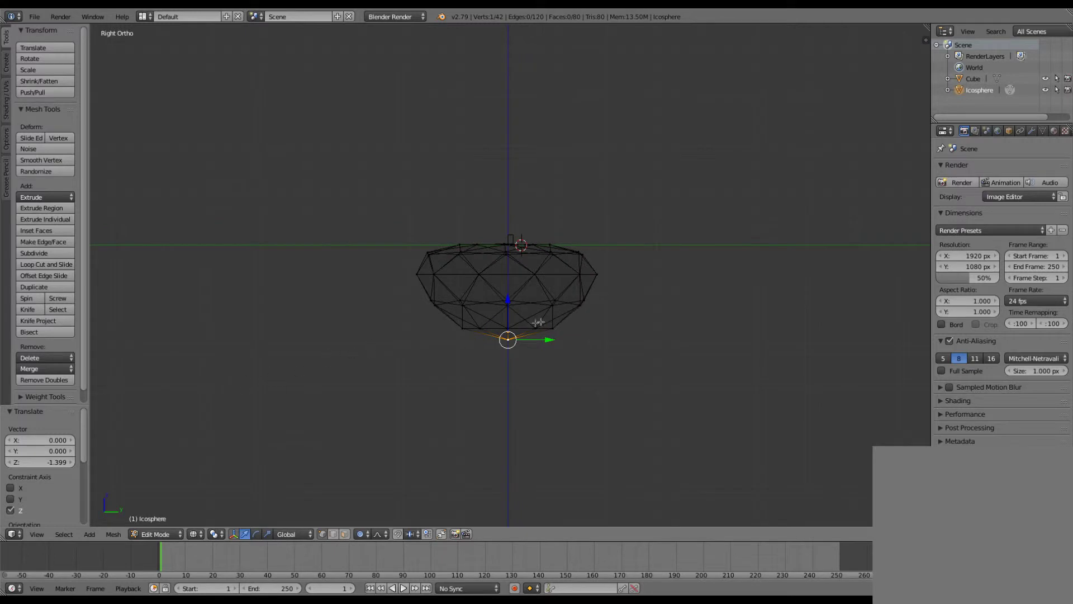
right_click(583, 302)
key("g")
scroll(604, 347, "up", 2)
scroll(605, 333, "up", 2)
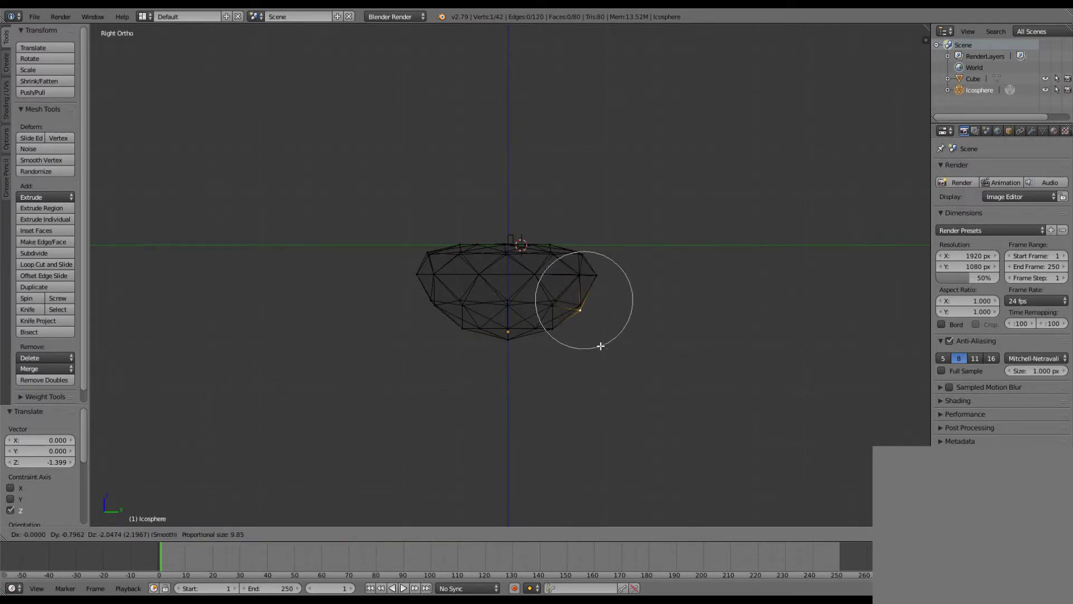
left_click(597, 369)
right_click(434, 305)
key("g")
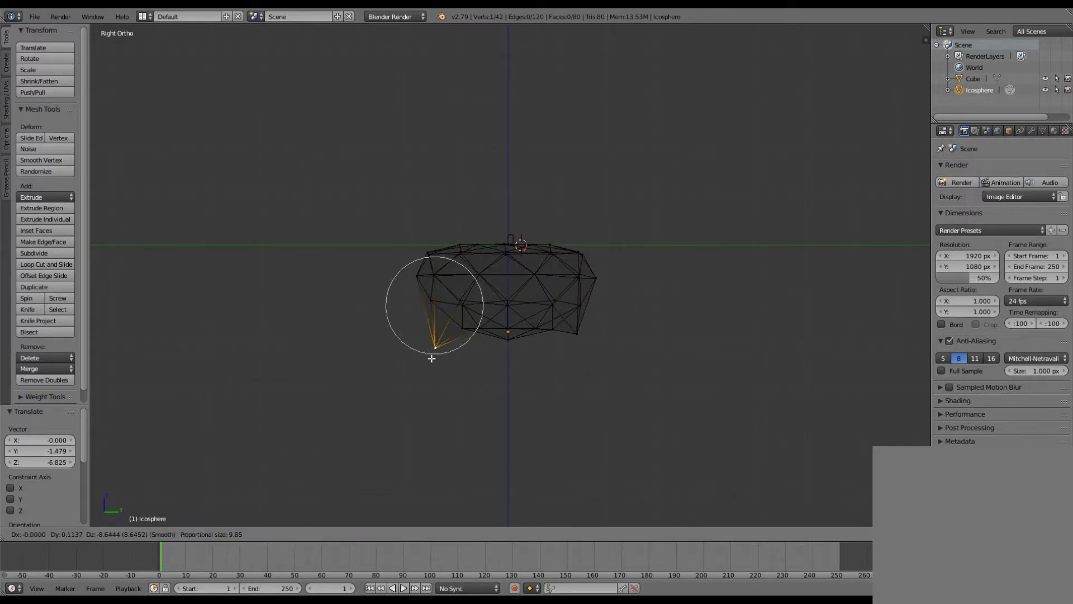
left_click(431, 354)
Step: Pull three more underside vertices, including one near the bottom, further down
right_click(464, 329)
key("g")
left_click(481, 374)
right_click(447, 335)
key("g")
left_click(468, 377)
right_click(507, 301)
key("g")
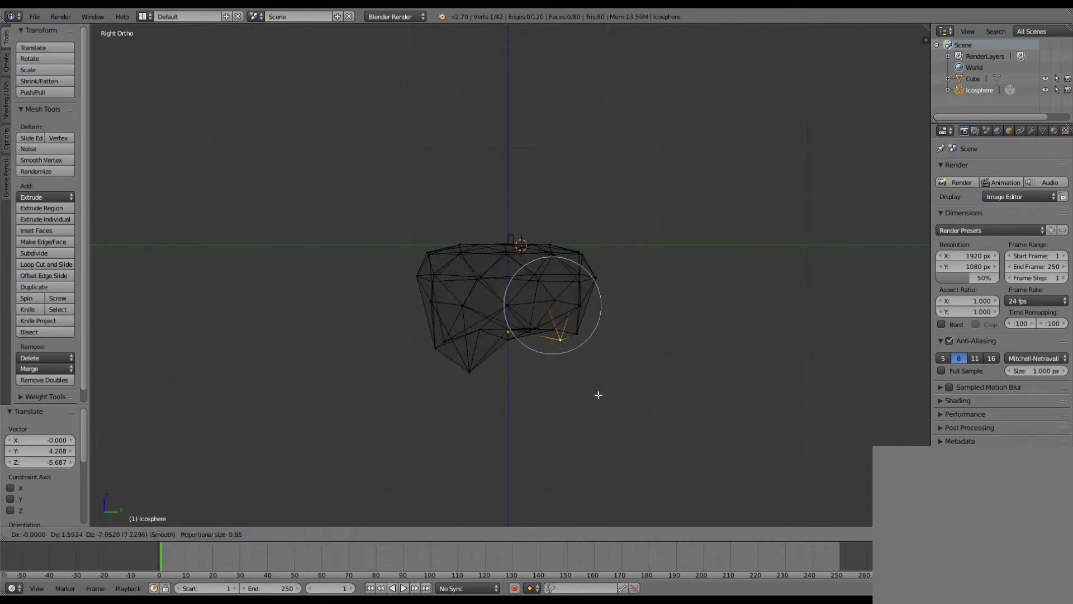
left_click(599, 396)
Step: Keep lowering the bottom vertex in small moves while orbiting around the rock
middle_click_drag(599, 396, 492, 319)
key("g")
left_click(493, 372)
middle_click_drag(493, 372, 500, 339)
key("g")
left_click(503, 358)
key("g")
left_click(485, 381)
middle_click_drag(484, 381, 476, 383)
key("g")
left_click(489, 438)
middle_click_drag(489, 439, 460, 368)
Step: Reposition the lowered vertex while toggling between solid and wireframe display
key("g")
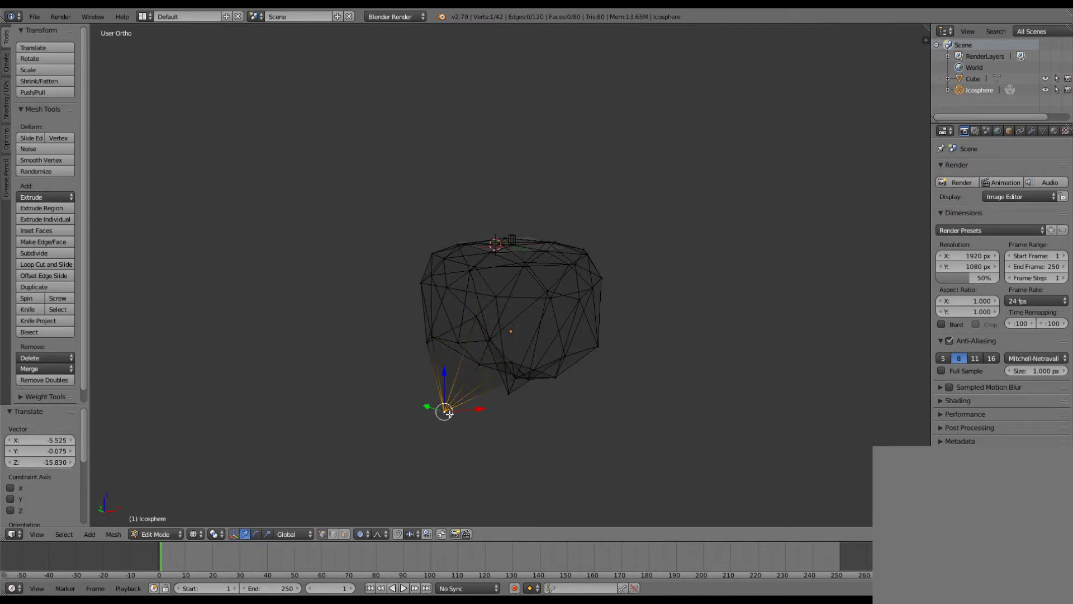
left_click(442, 428)
key("z")
mouse_move(442, 428)
middle_mouse_down()
mouse_move(508, 376)
mouse_move(585, 447)
mouse_move(618, 455)
mouse_move(480, 353)
middle_mouse_up()
key("z")
key("g")
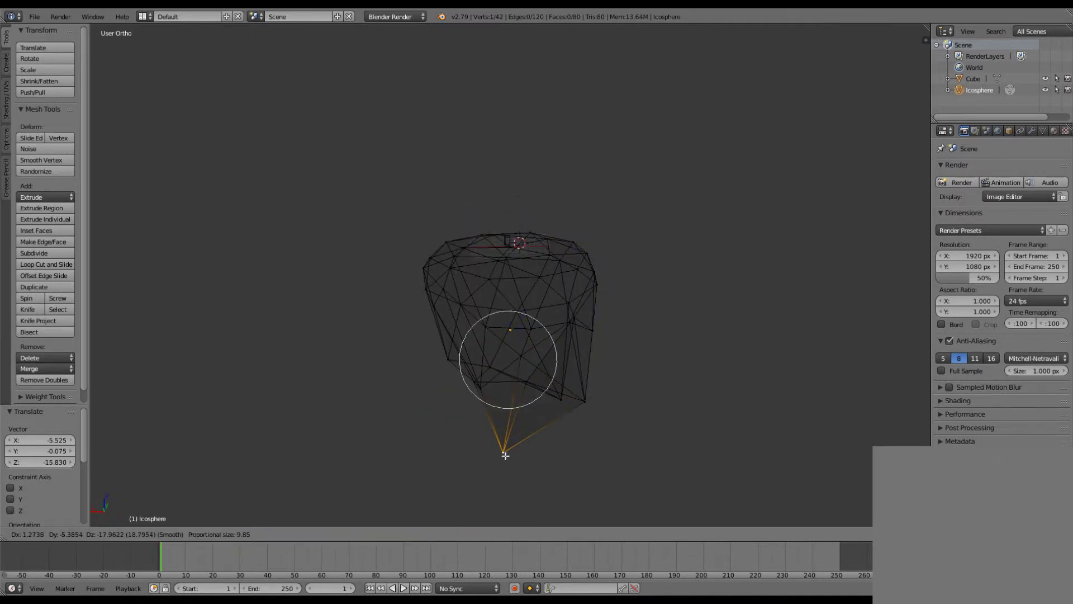
left_click(505, 444)
Step: Make further moves to the lower vertices to sharpen the downward spike
key("z")
key("g")
left_click(542, 393)
middle_click_drag(542, 393, 615, 398)
key("g")
left_click(533, 420)
key("g")
left_click(426, 404)
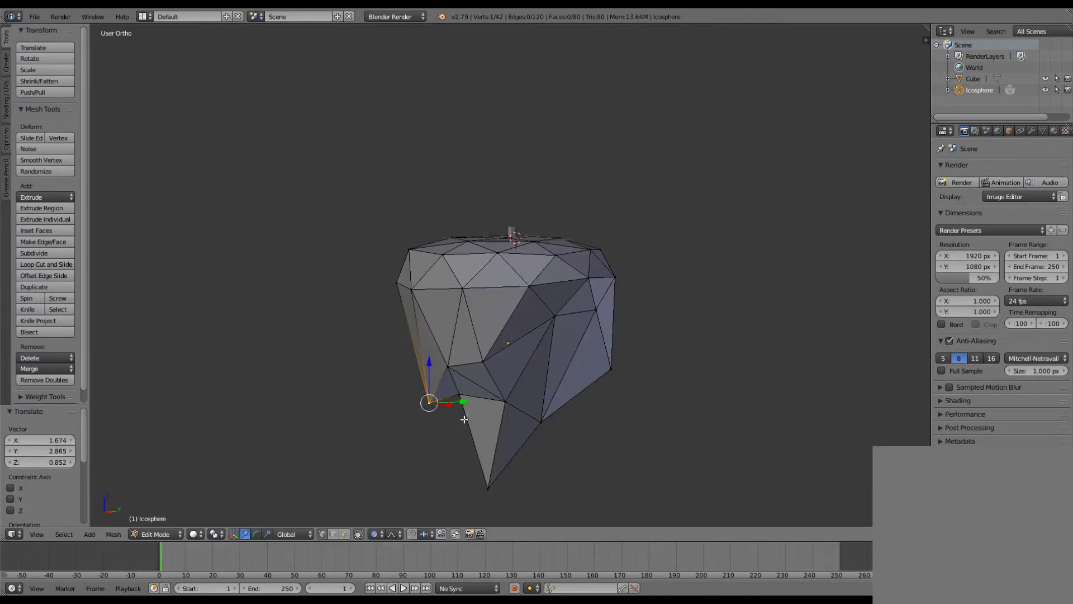
Step: Nudge a left-side and a right-side vertex into new positions
scroll(504, 376, "down", 5)
scroll(451, 378, "up", 5)
right_click(439, 372)
key("g")
left_click(444, 382)
right_click(568, 369)
key("g")
left_click(512, 372)
Step: Move the right-side vertex further down and outward
key("g")
left_click(505, 447)
middle_click_drag(505, 447, 497, 453)
key("g")
left_click(575, 427)
middle_click_drag(575, 427, 441, 407)
Step: Reposition the lower and lower-left vertices, then adjust an upper vertex
right_click(515, 417)
key("g")
left_click(511, 397)
key("g")
left_click(456, 395)
key("g")
left_click(487, 398)
mouse_move(416, 412)
middle_mouse_down()
mouse_move(542, 393)
mouse_move(472, 317)
mouse_move(490, 319)
middle_mouse_up()
right_click(472, 316)
key("g")
left_click(492, 313)
Step: Pull the bottom tip vertex down into a sharp point with soft falloff
middle_click_drag(388, 431, 513, 498)
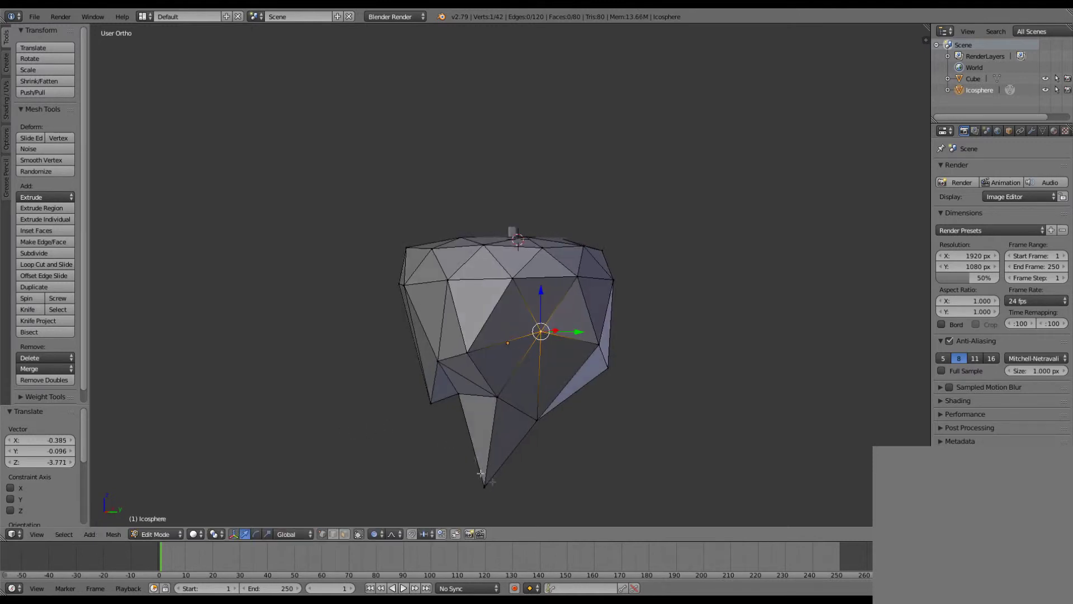
right_click(513, 498)
key("g")
left_click(538, 474)
scroll(554, 421, "down", 5)
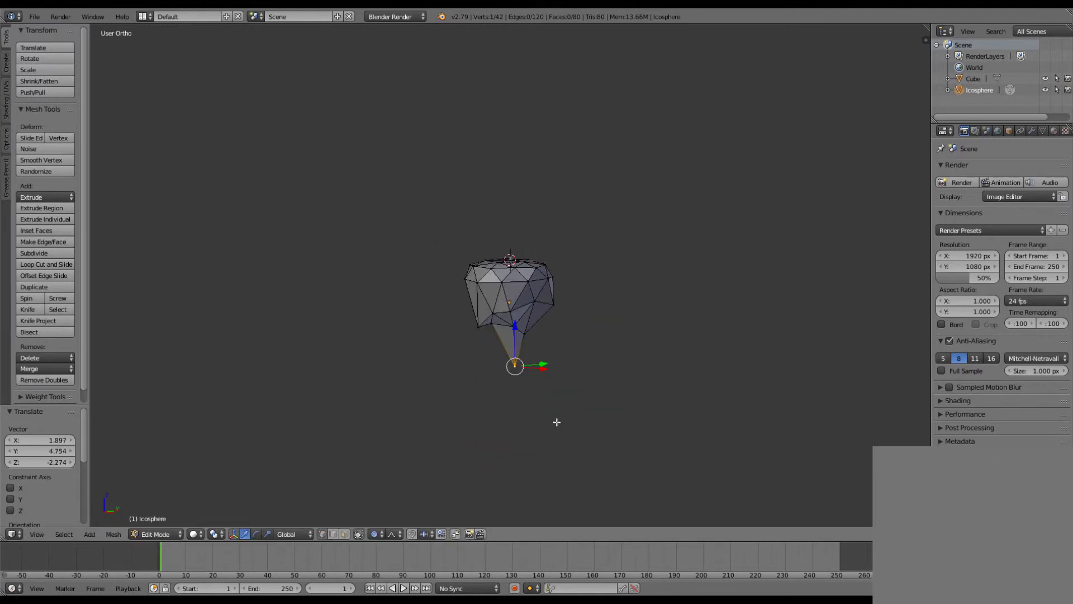
key("g")
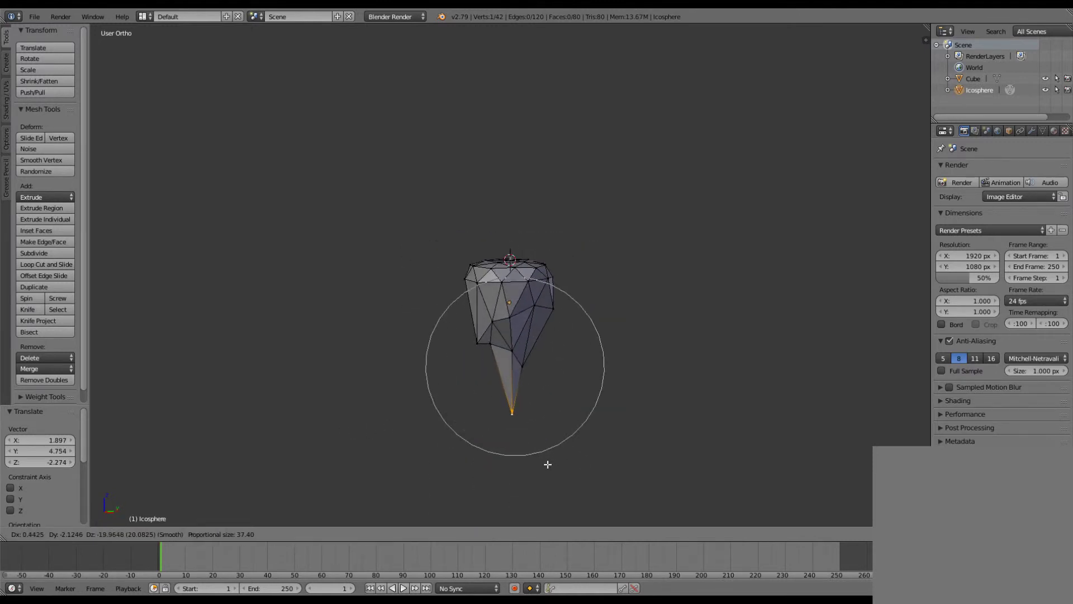
left_click(547, 464)
key("g")
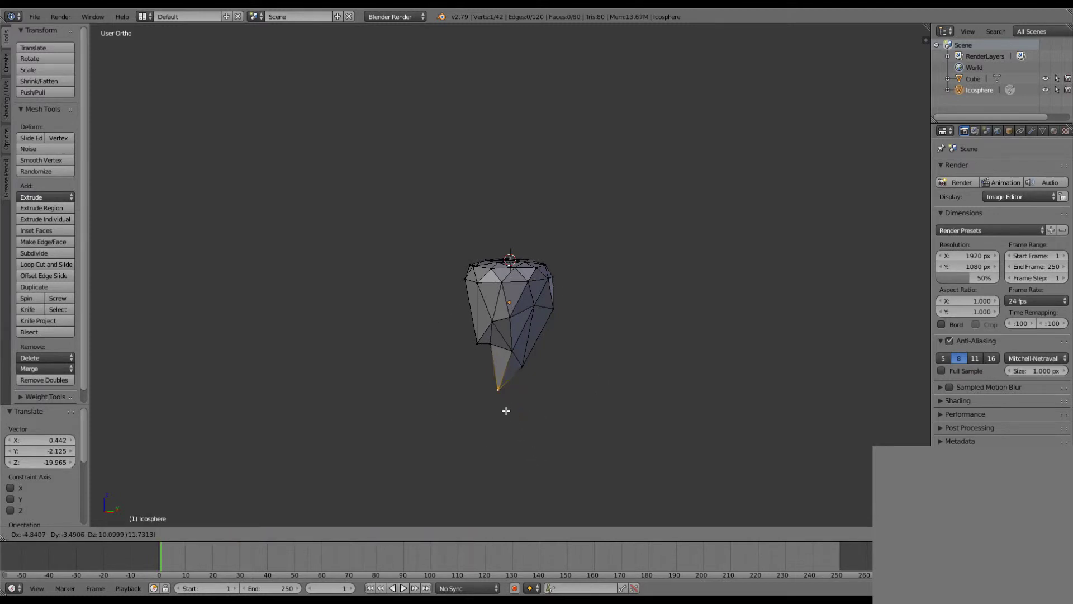
left_click(510, 407)
scroll(510, 406, "up", 3)
Step: Reposition a side vertex several times to shape the rock's flank
right_click(469, 319)
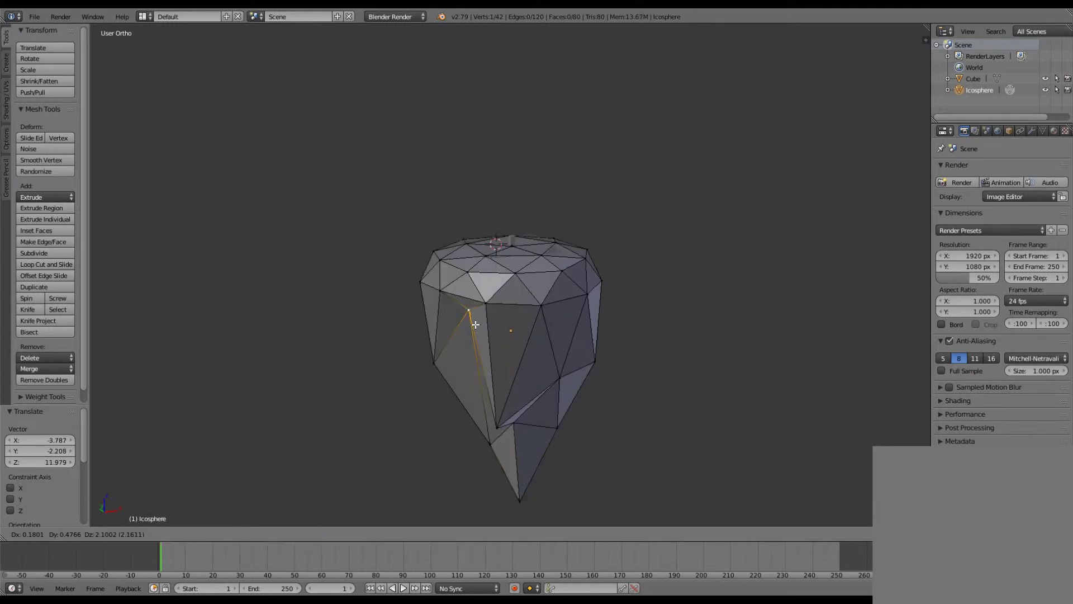
key("g")
left_click(472, 387)
mouse_move(472, 387)
middle_mouse_down()
mouse_move(480, 327)
mouse_move(443, 378)
middle_mouse_up()
key("g")
left_click(537, 336)
key("g")
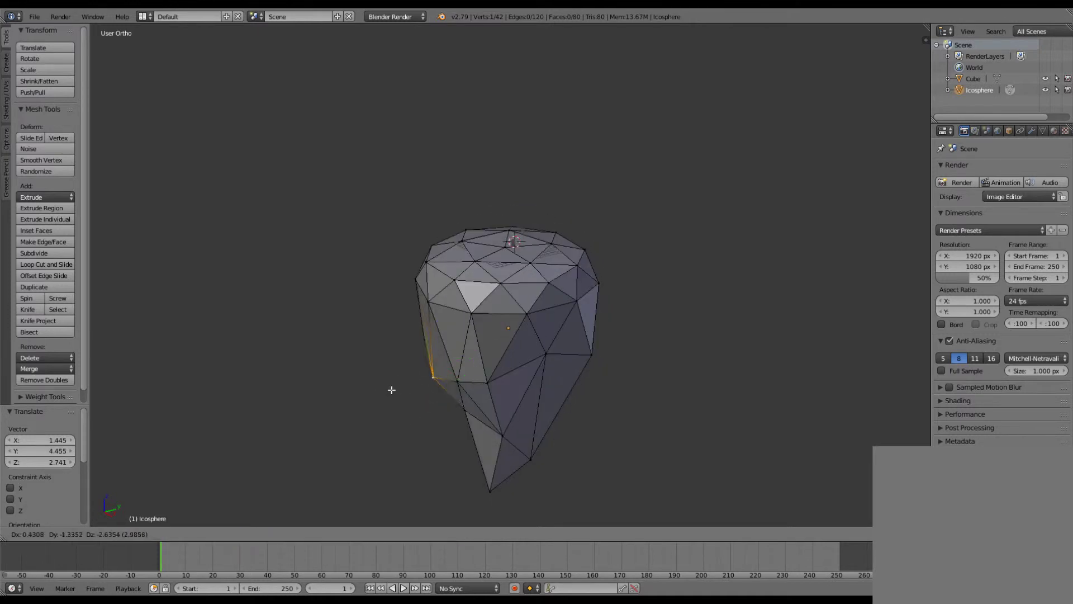
left_click(420, 275)
mouse_move(420, 275)
middle_mouse_down()
mouse_move(461, 329)
mouse_move(438, 344)
middle_mouse_up()
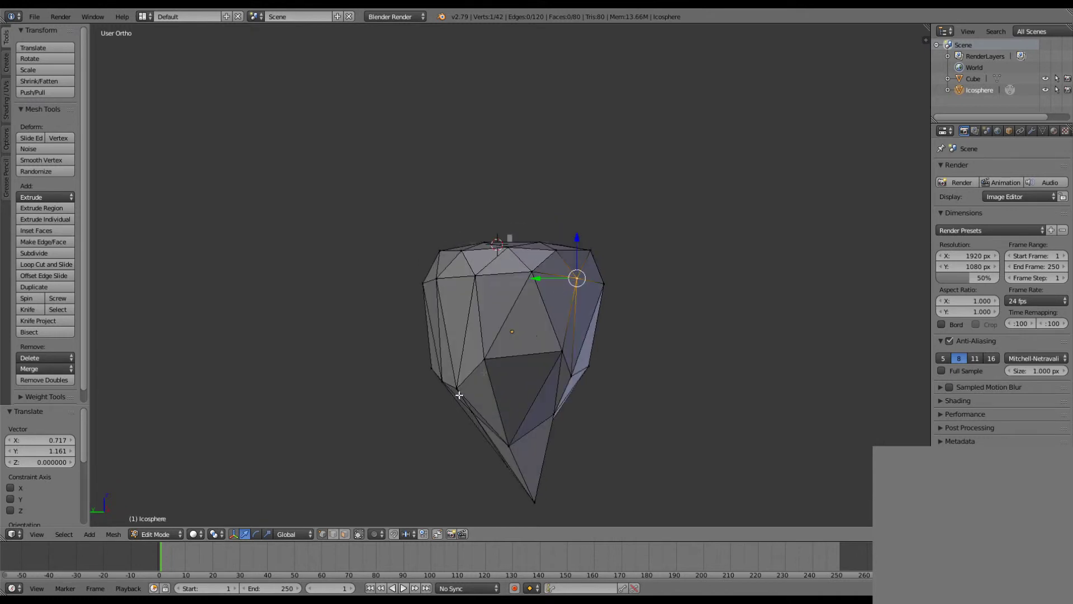
Step: Box-select the rock's lower half in wireframe and shift it 3.446 along Z
key("z")
key("a")
key("b")
left_click_drag(438, 343, 700, 431)
key("a")
key("b")
left_click_drag(448, 295, 582, 442)
key("g")
key("z")
left_click(518, 311)
Step: Switch back to solid shading, inspect the pointed rock from several angles, and exit to object mode
key("z")
scroll(479, 427, "down", 5)
scroll(438, 378, "up", 5)
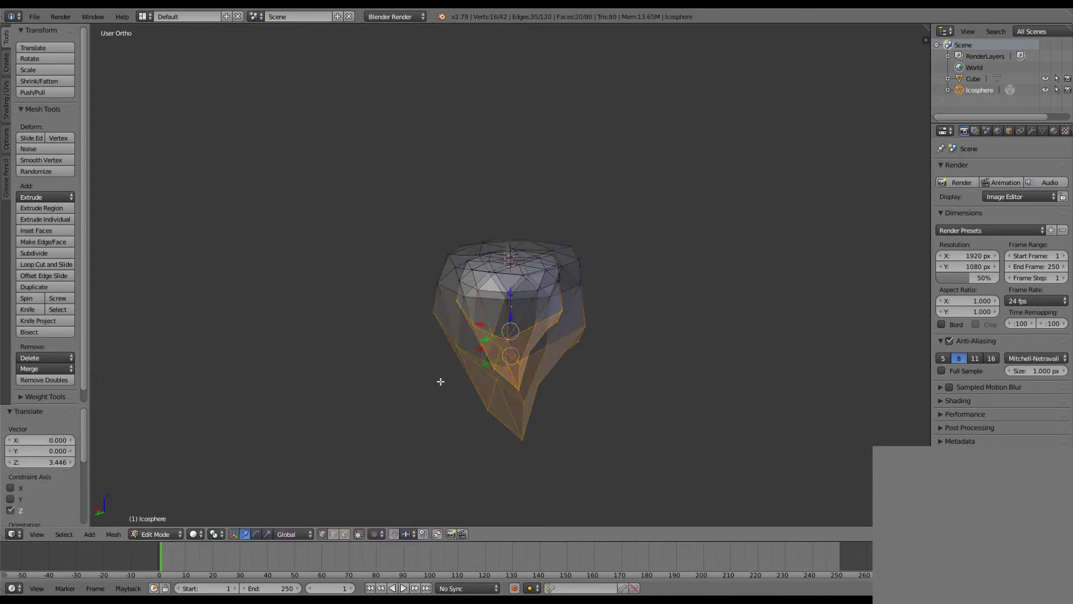
scroll(435, 395, "up", 3)
middle_click_drag(435, 395, 614, 393)
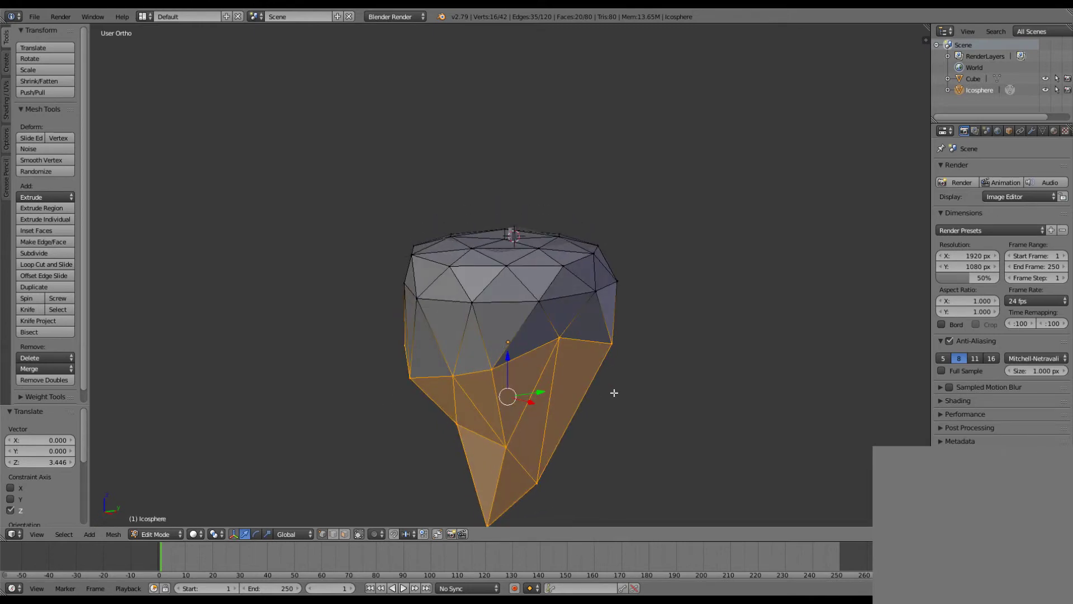
scroll(479, 349, "up", 3)
mouse_move(391, 323)
middle_mouse_down()
mouse_move(375, 348)
mouse_move(568, 352)
middle_mouse_up()
scroll(568, 353, "down", 4)
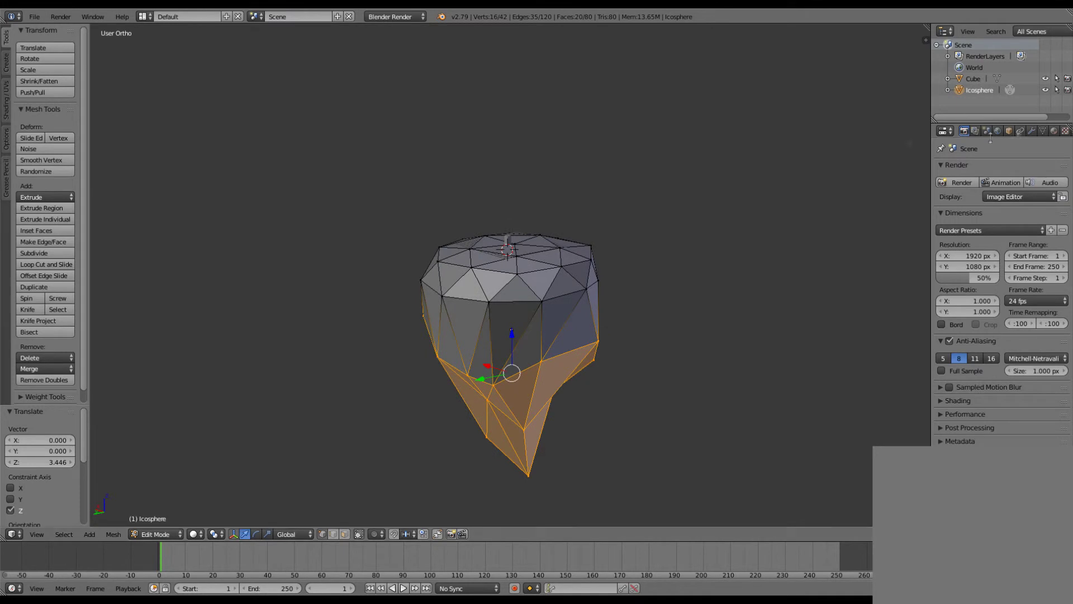
key("shift+a")
key("Tab")
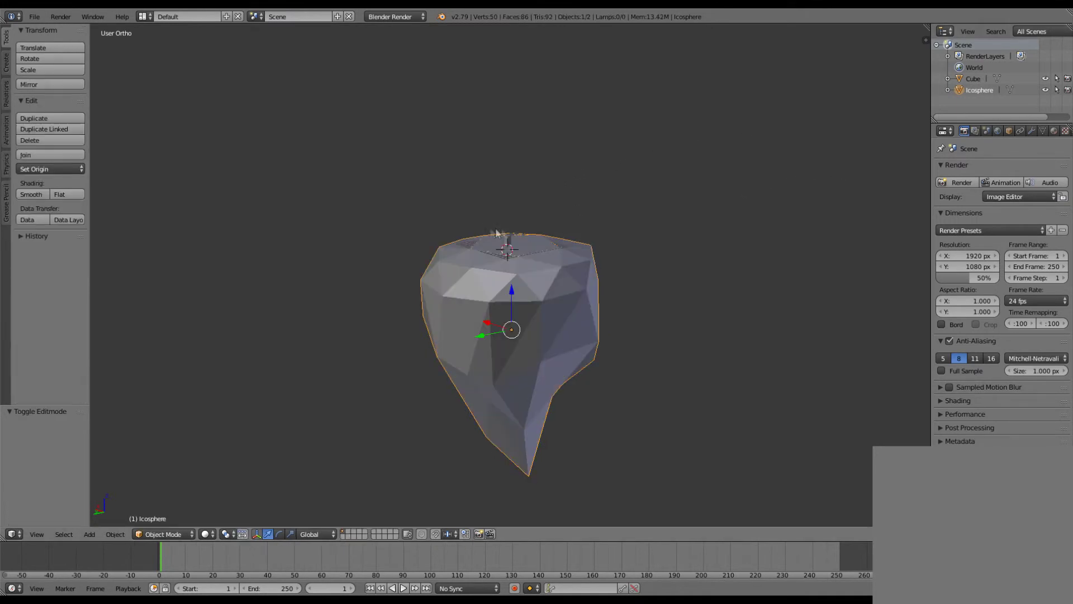
Step: Save the scene as Floating Island.blend in the Desktop folder via Save As
left_click(34, 16)
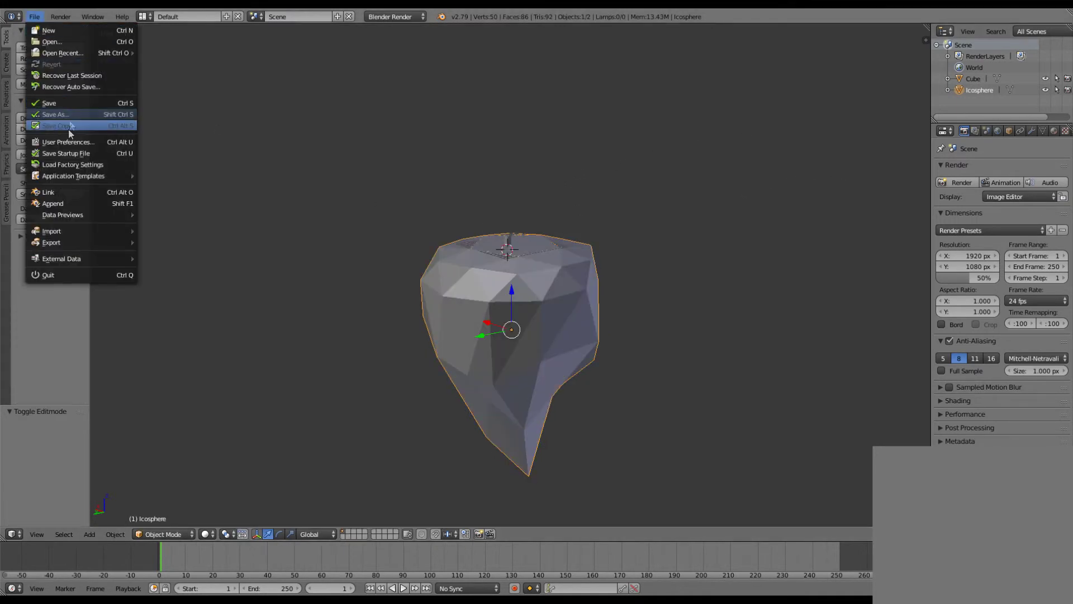
left_click(72, 116)
left_click(212, 61)
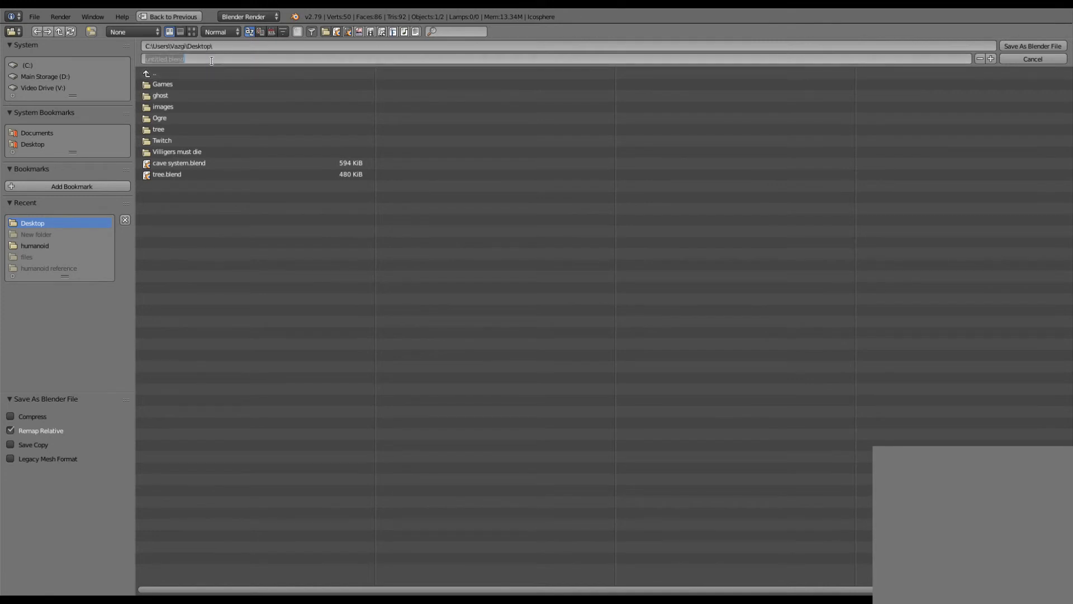
type("g")
type(" Island")
key("Return")
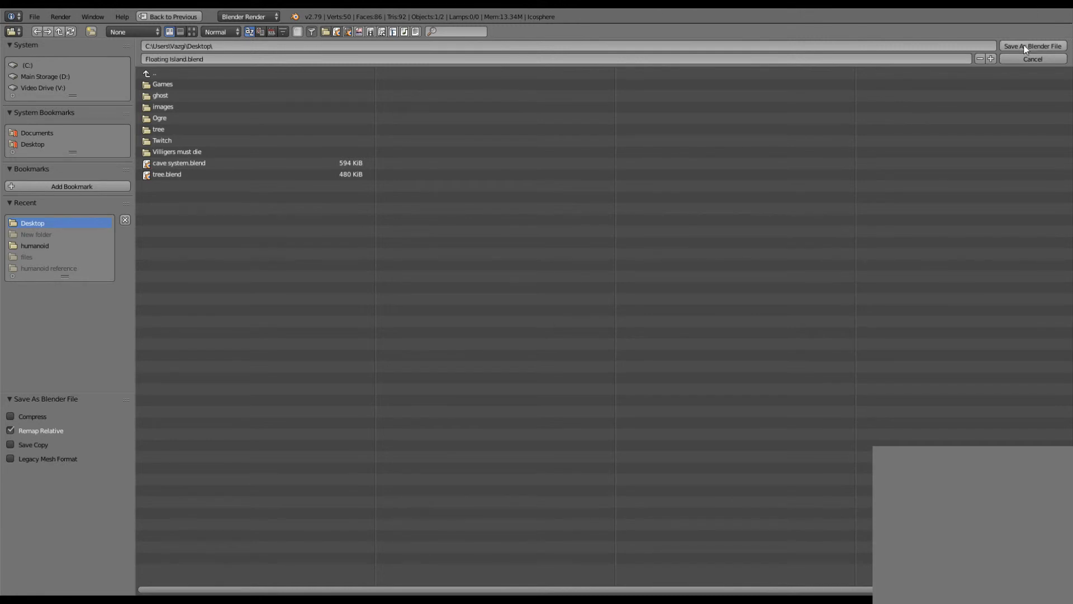
left_click(1033, 46)
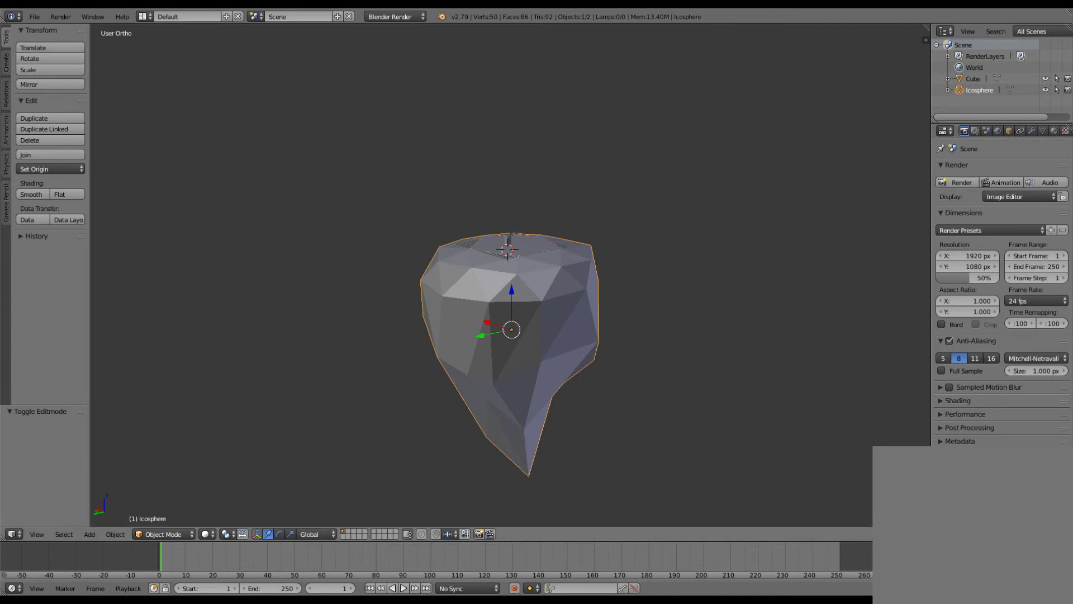
Step: Choose File > New to bring up the Reload Start-Up File prompt
left_click(34, 16)
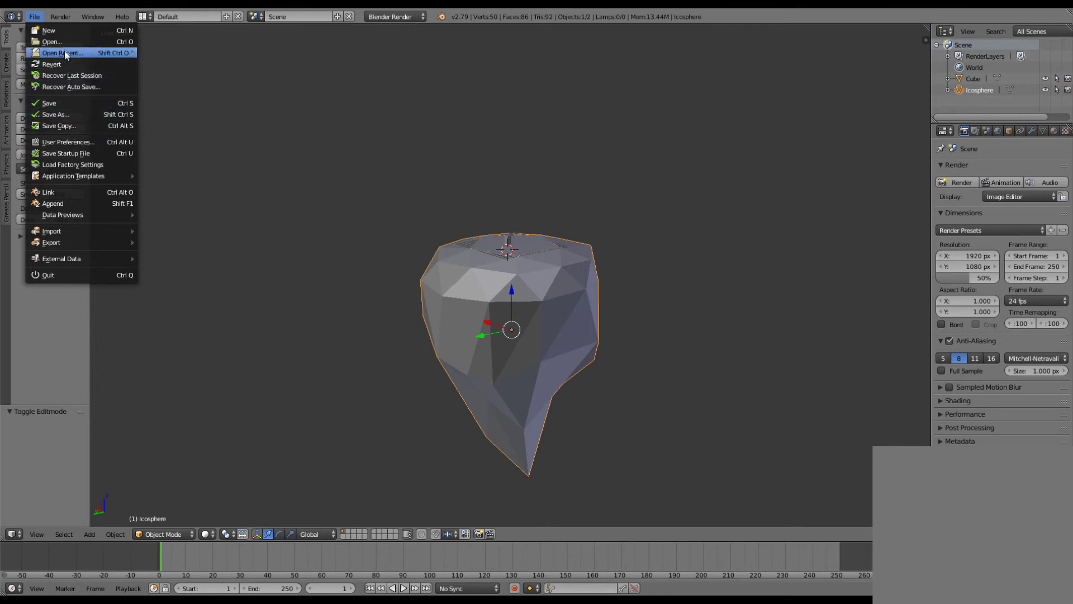
left_click(34, 16)
left_click(56, 30)
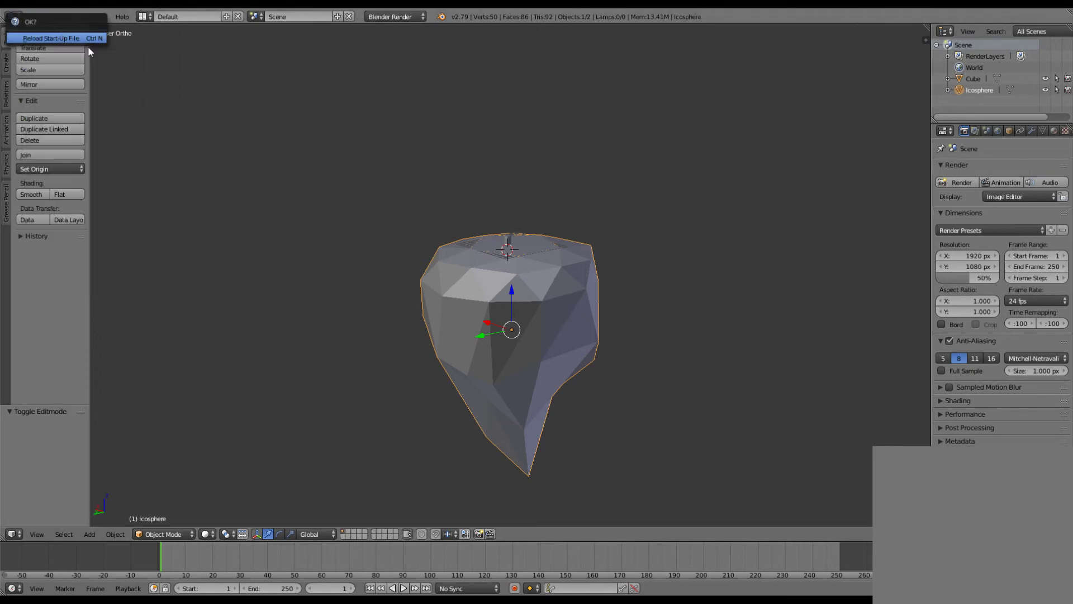